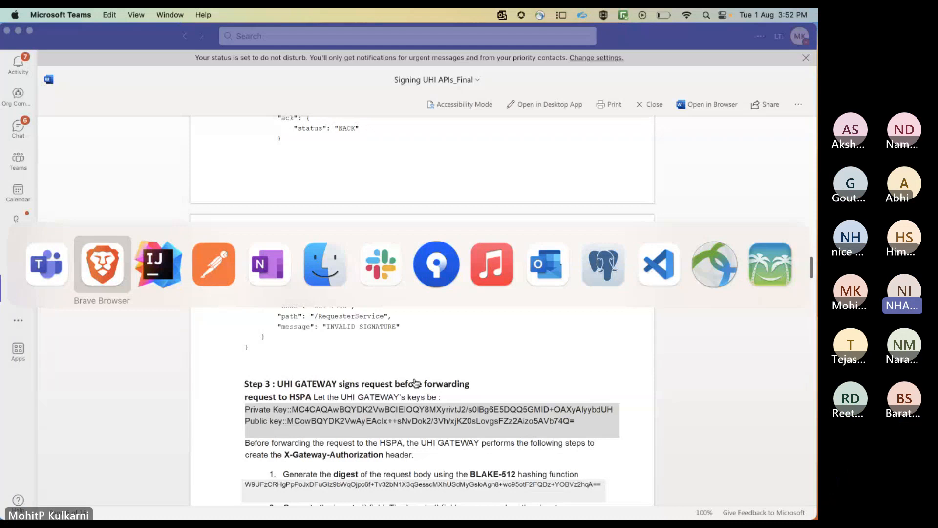
Switch to IntelliJ IDEA and enlarge the Generator run console to show the signed header verification output
key("super+Tab")
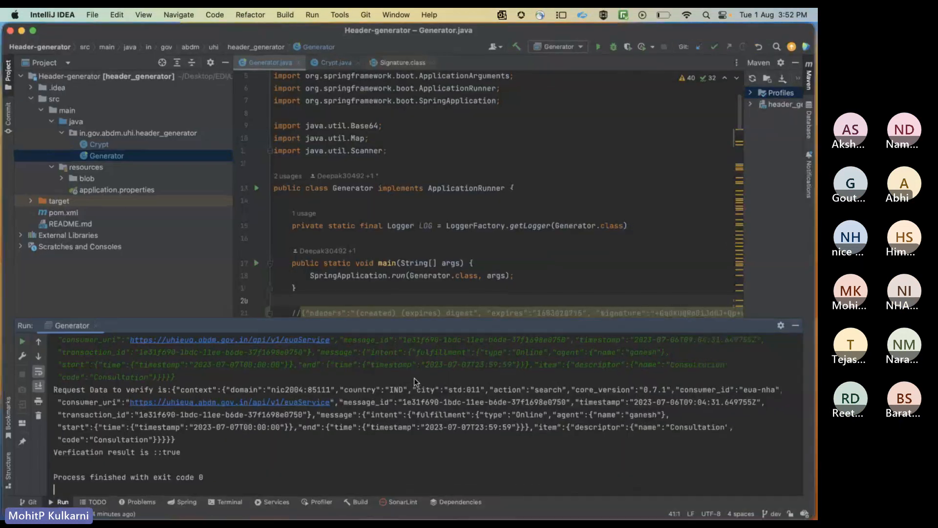
left_click_drag(565, 319, 553, 151)
scroll(384, 382, "up", 1)
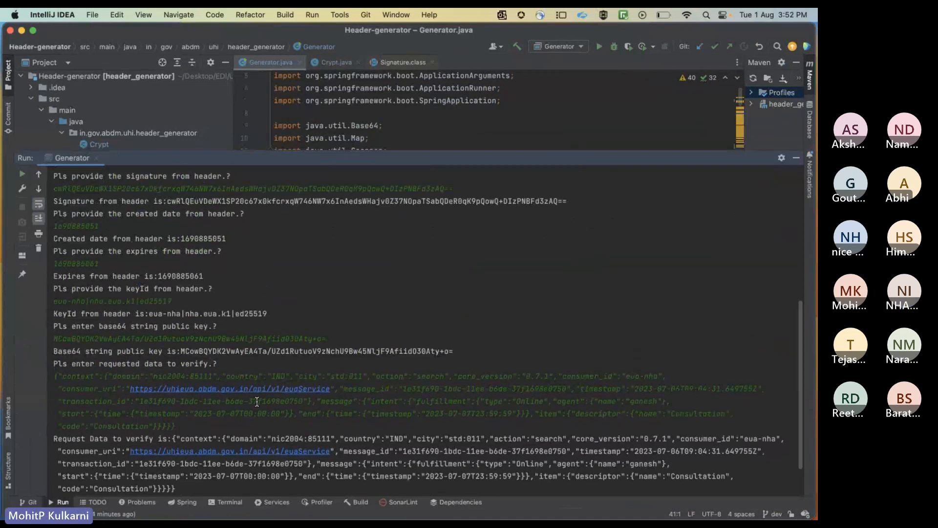
scroll(256, 400, "down", 1)
scroll(257, 401, "up", 2)
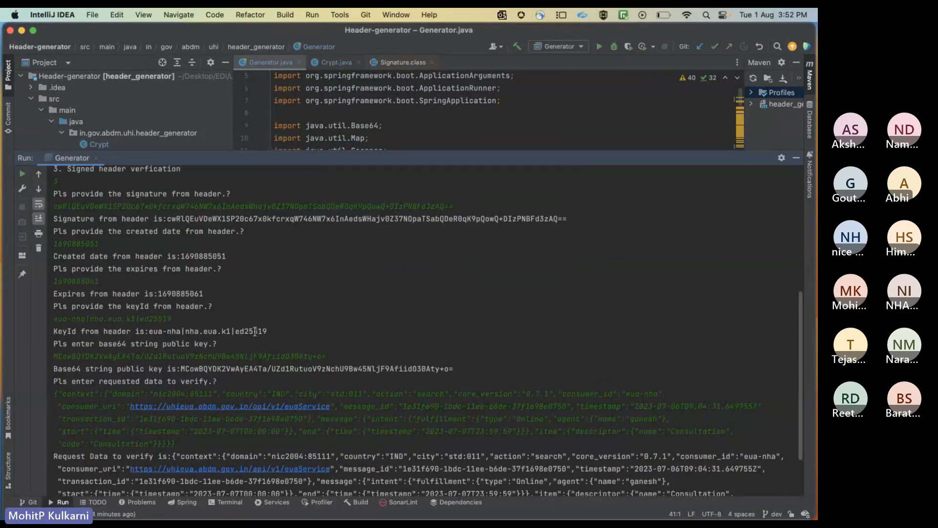
Examine the key ID and the base64 public key supplied for the signed header verification in the console output
left_click(148, 331)
left_click_drag(149, 331, 268, 332)
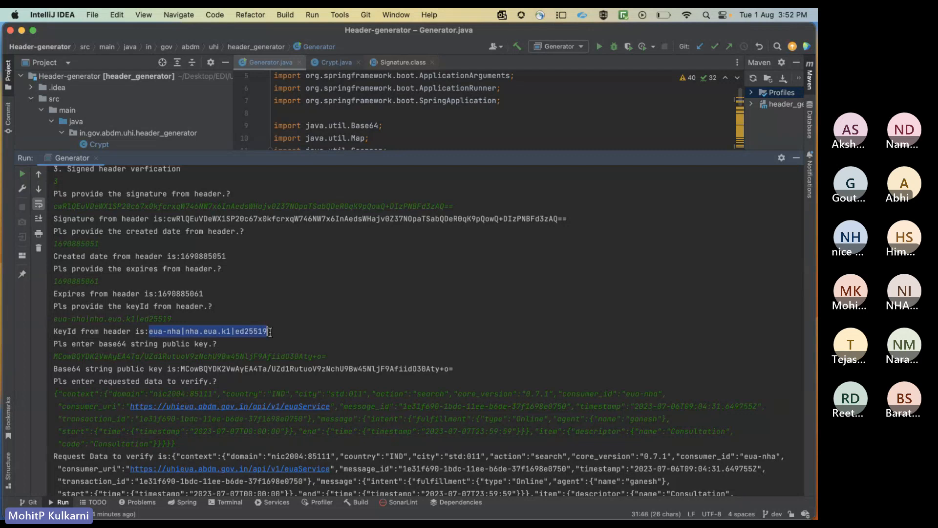
left_click(192, 331)
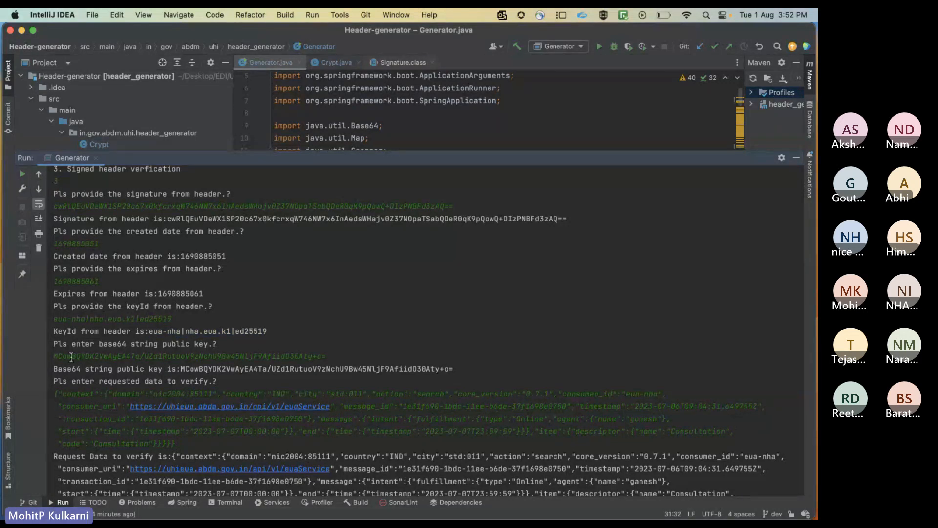
left_click_drag(54, 357, 195, 356)
left_click(343, 357)
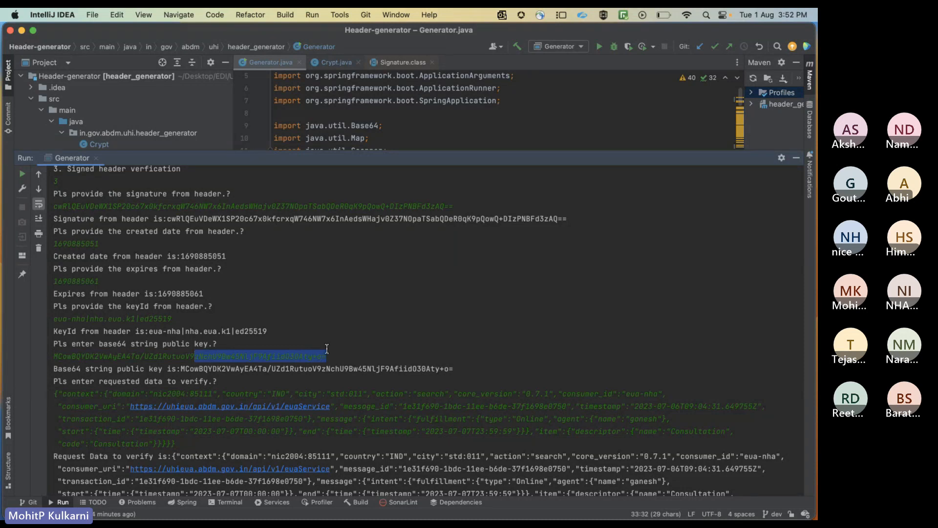
left_click(340, 359)
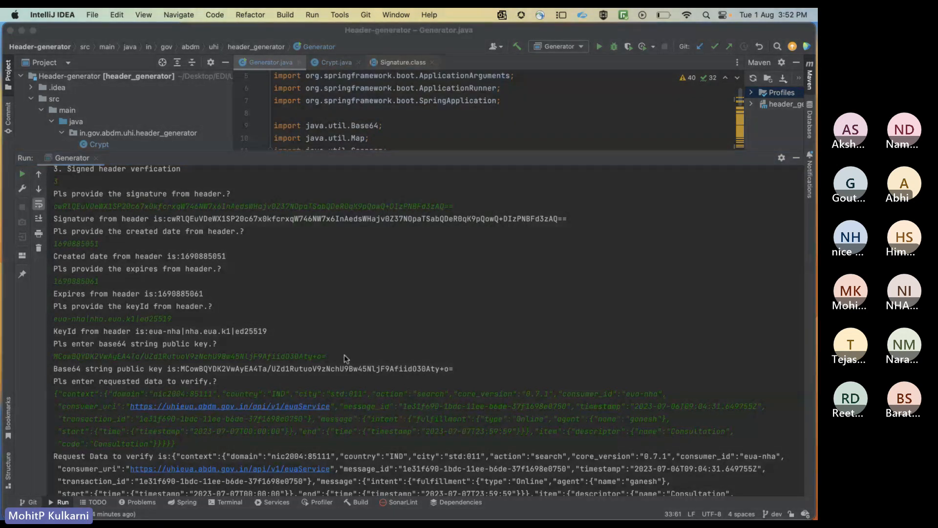
left_click(338, 357)
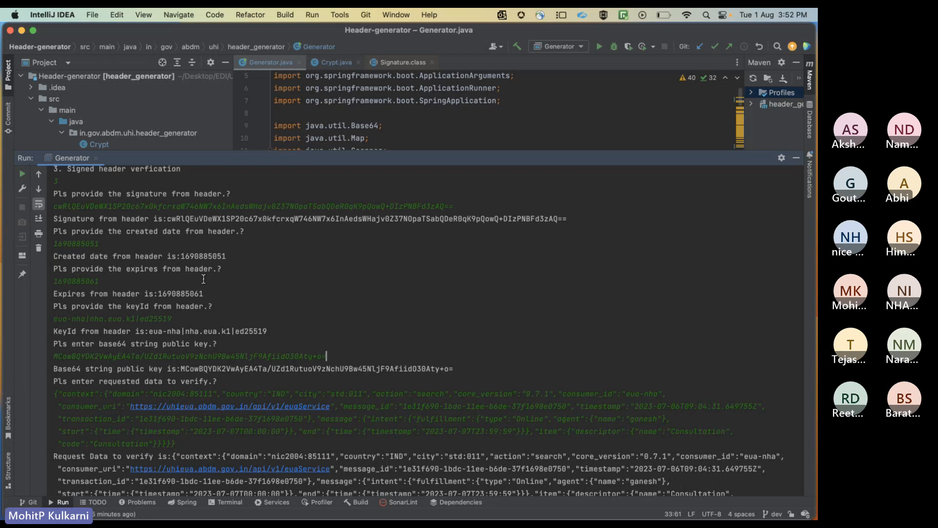
scroll(212, 358, "up", 2)
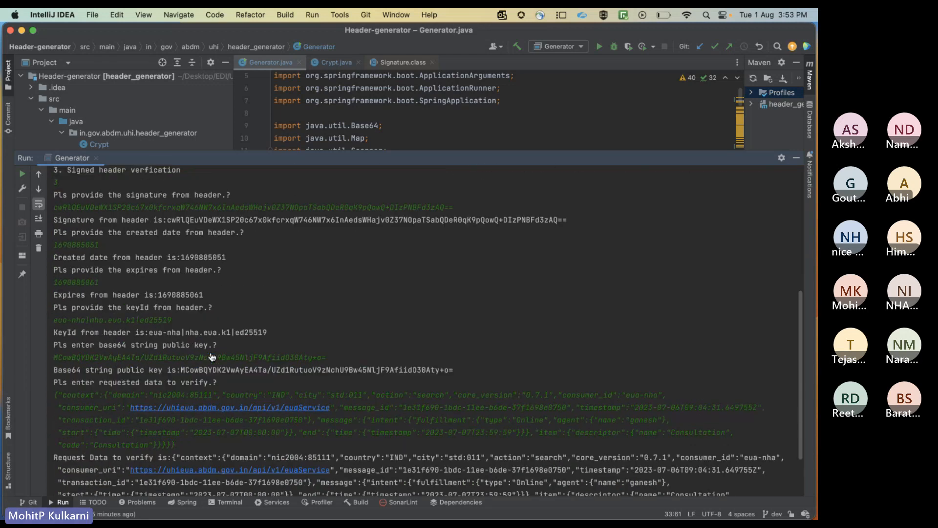
left_click_drag(339, 357, 52, 356)
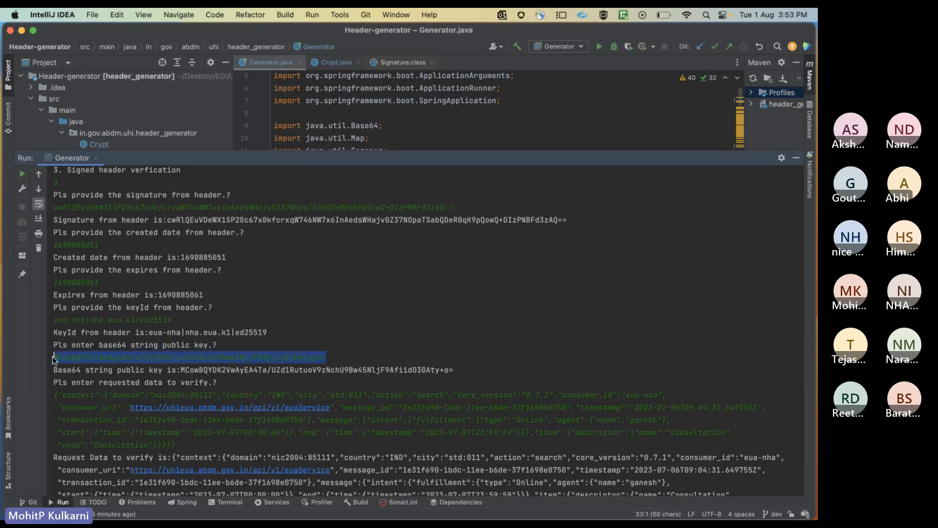
left_click(203, 370)
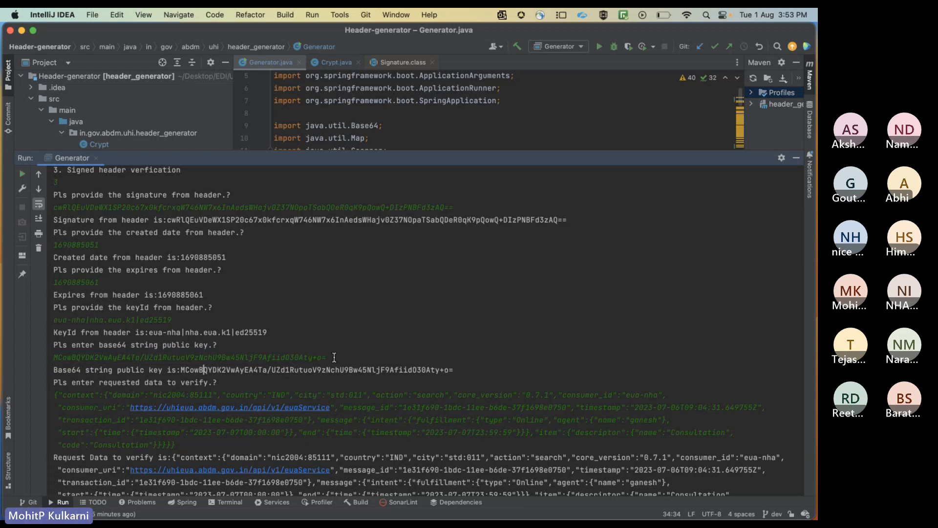
left_click_drag(332, 357, 71, 357)
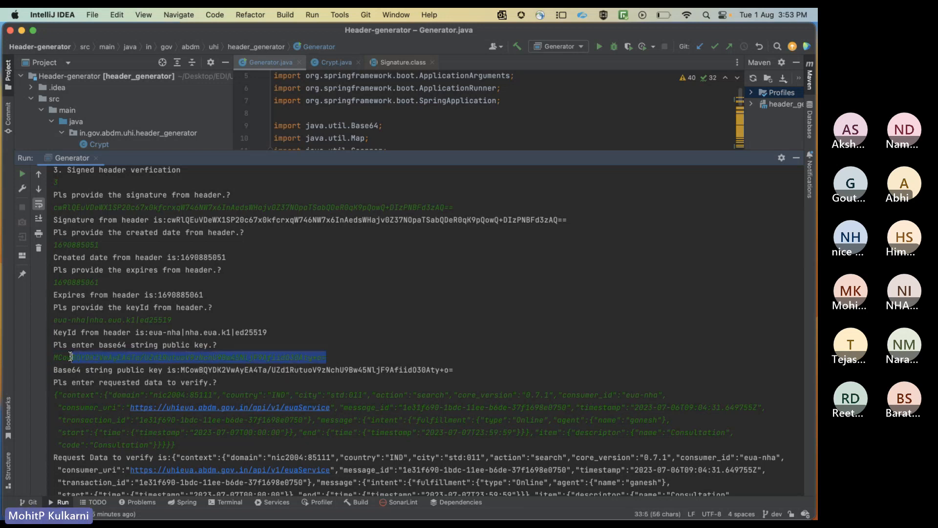
left_click(292, 355)
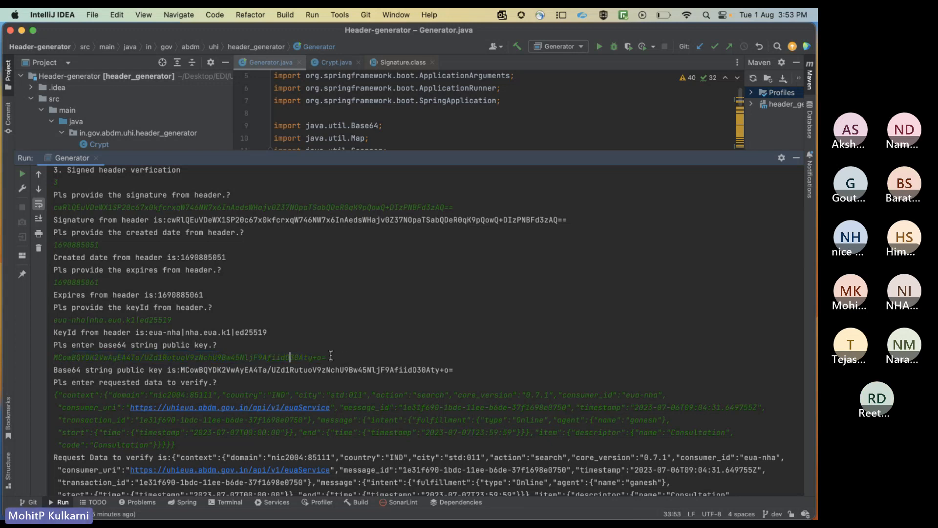
left_click_drag(330, 355, 47, 359)
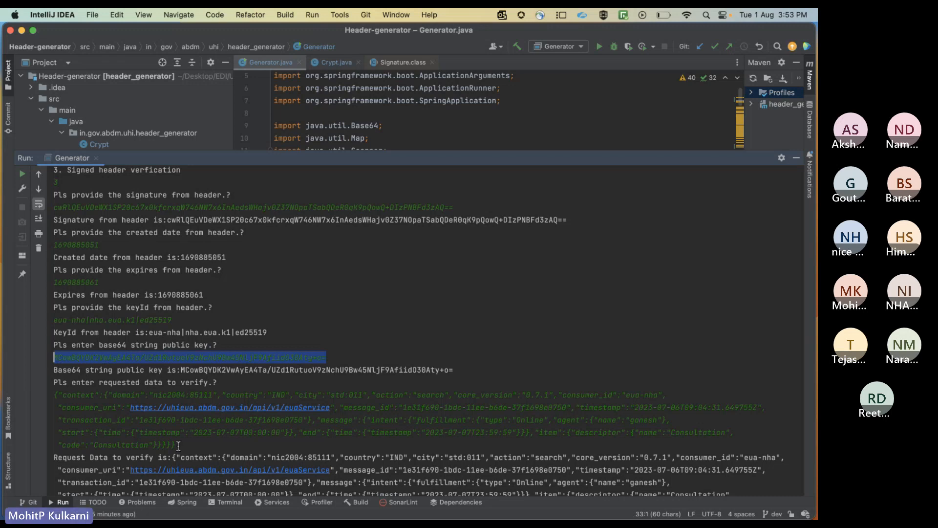
Review the request data to verify along with the created date, key ID and public key entries in the console
left_click_drag(177, 444, 55, 397)
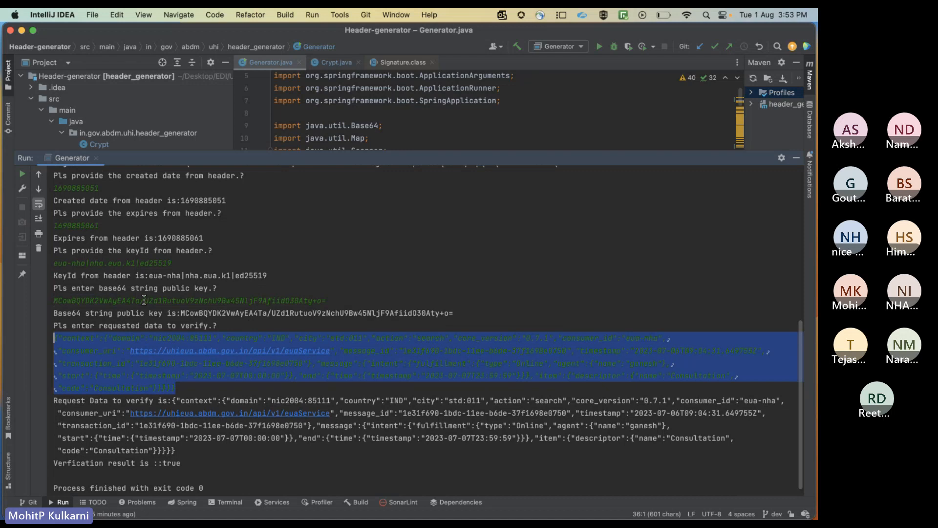
scroll(138, 276, "up", 3)
left_click_drag(63, 266, 101, 266)
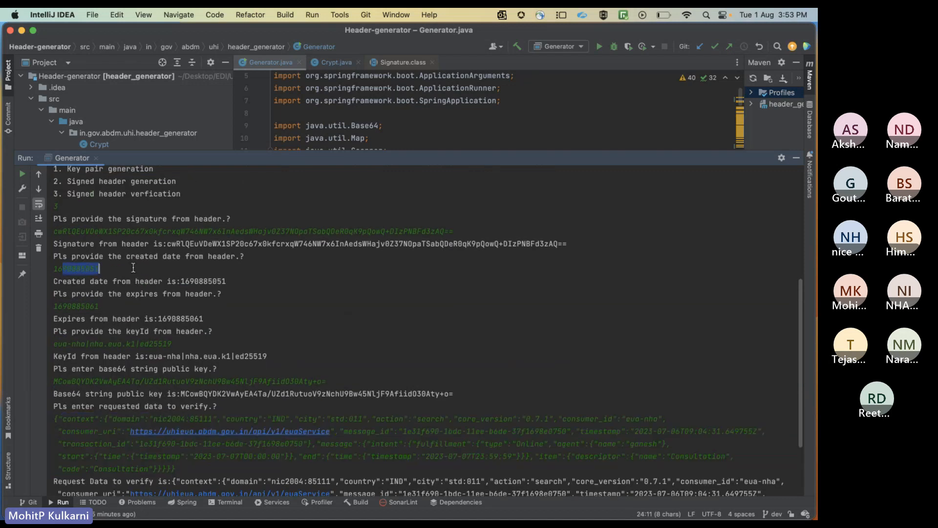
left_click_drag(57, 343, 185, 343)
left_click_drag(53, 380, 205, 394)
left_click(276, 382)
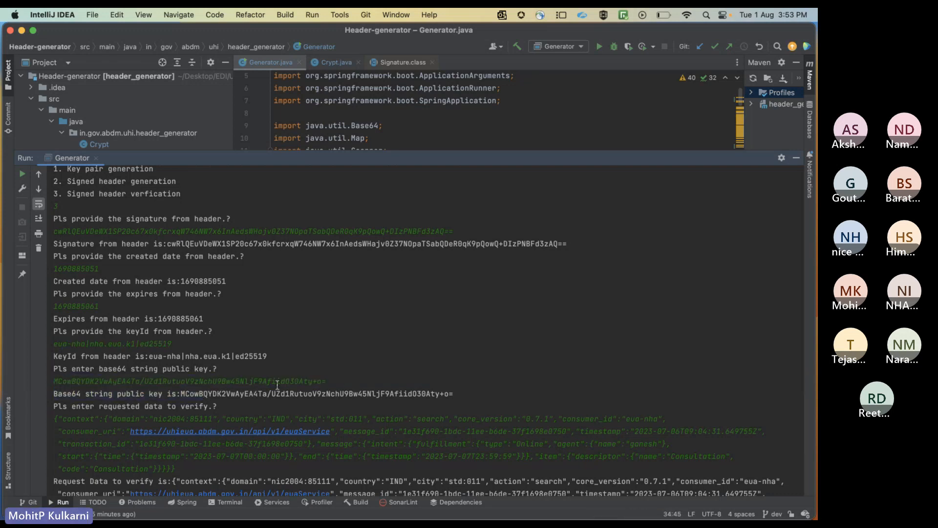
scroll(185, 430, "down", 3)
left_click_drag(175, 398, 51, 353)
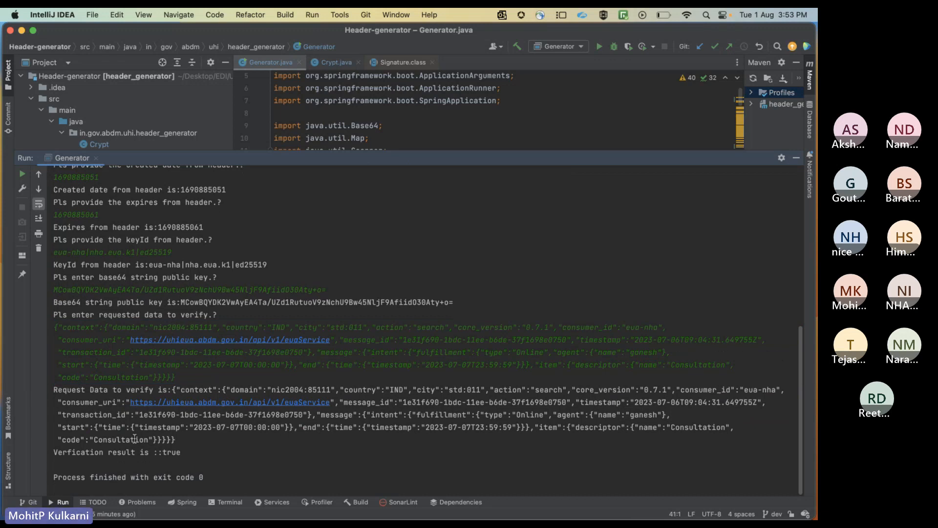
Examine the verification result in the console and compare it with the inputs listed above it
left_click_drag(182, 453, 161, 452)
triple_click(161, 452)
left_click(186, 453)
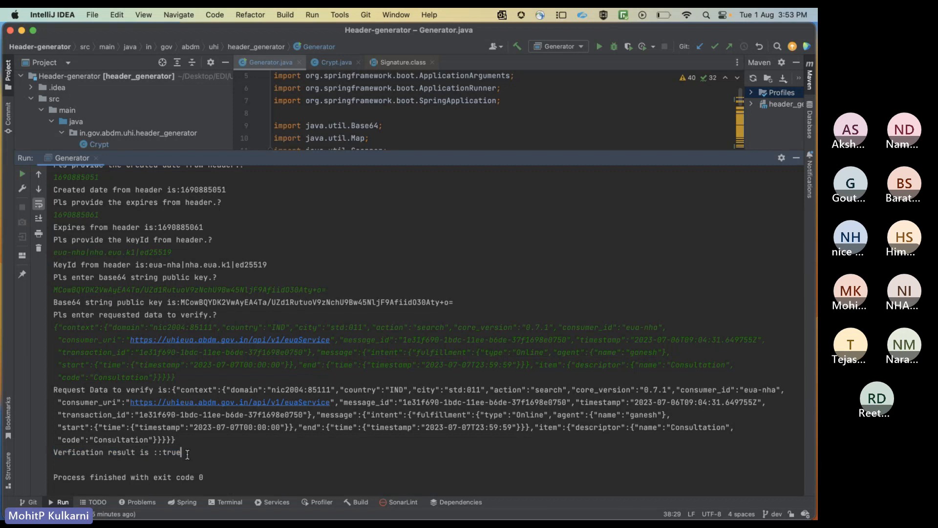
left_click_drag(187, 454, 163, 452)
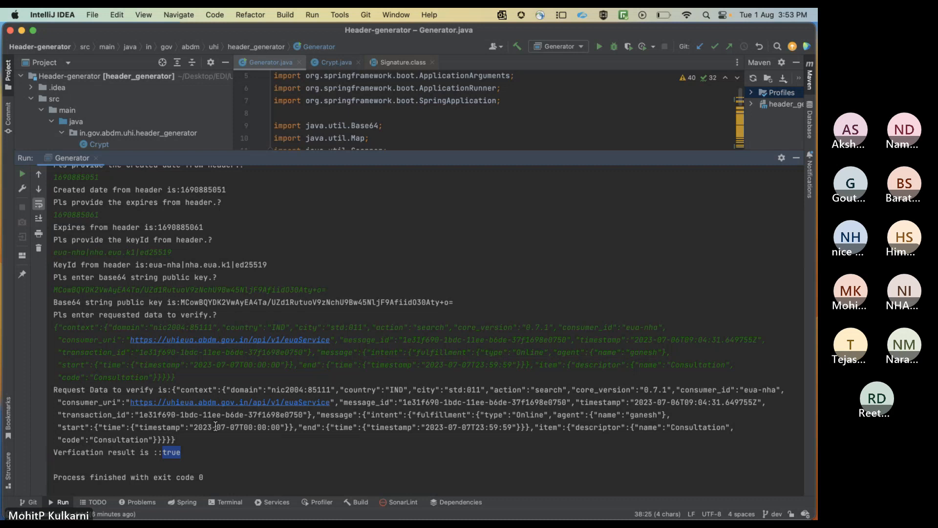
left_click(202, 450)
scroll(114, 350, "up", 5)
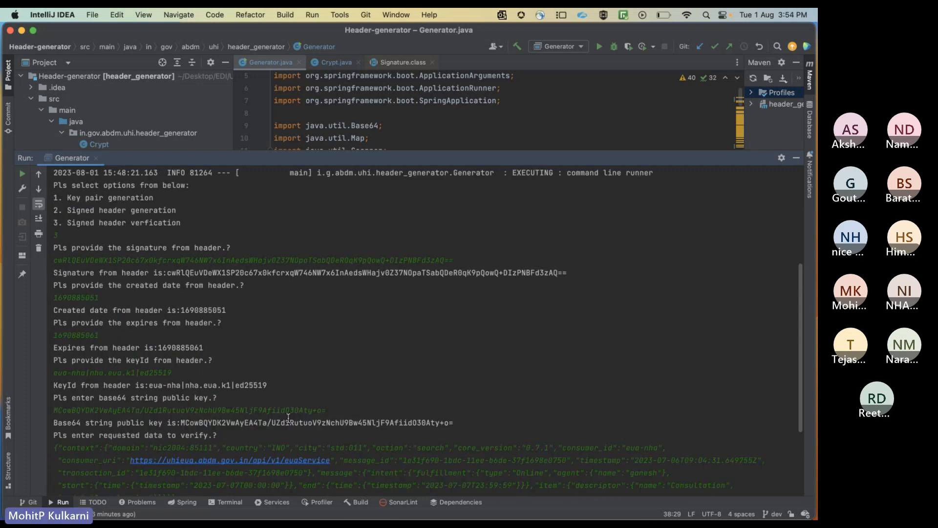
scroll(288, 418, "down", 5)
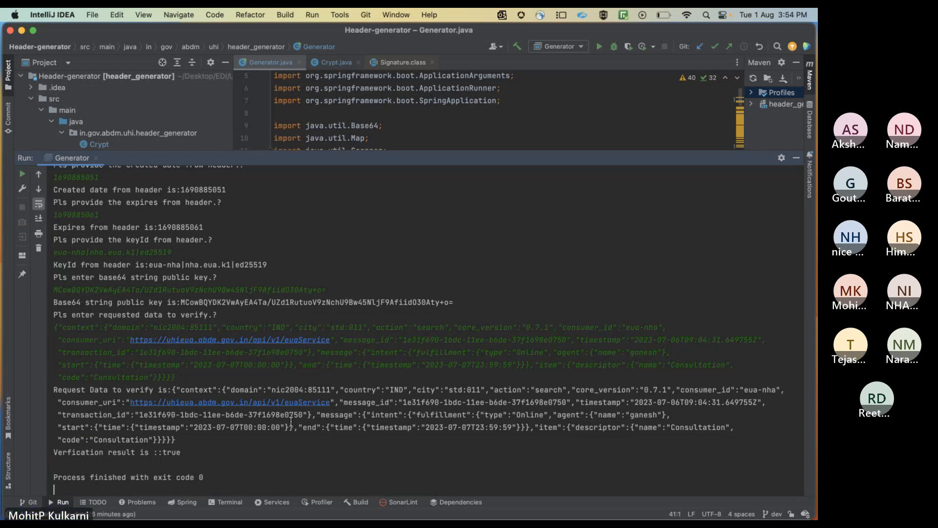
Switch to Postman, inspect the full Authorization header value of the search request, and enlarge the headers area
key("super+Tab")
key("super+Tab")
key("super+Tab")
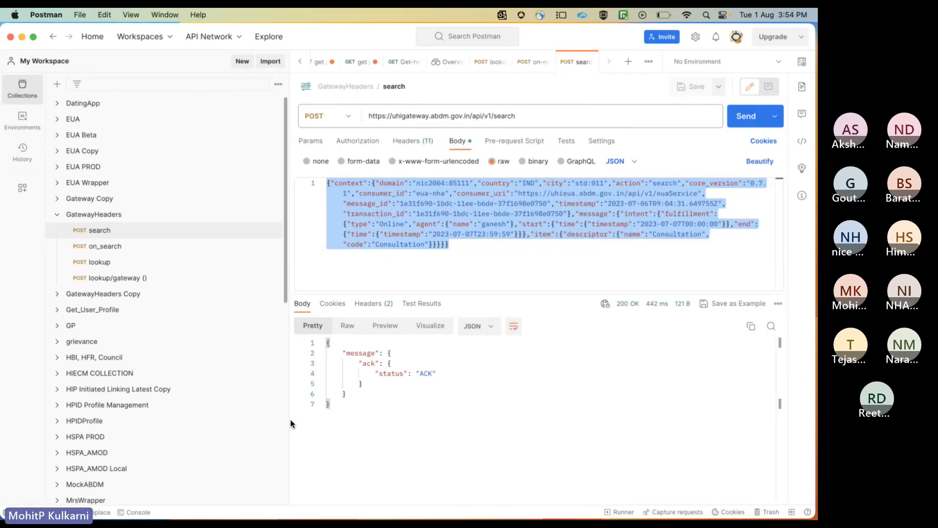
left_click(414, 142)
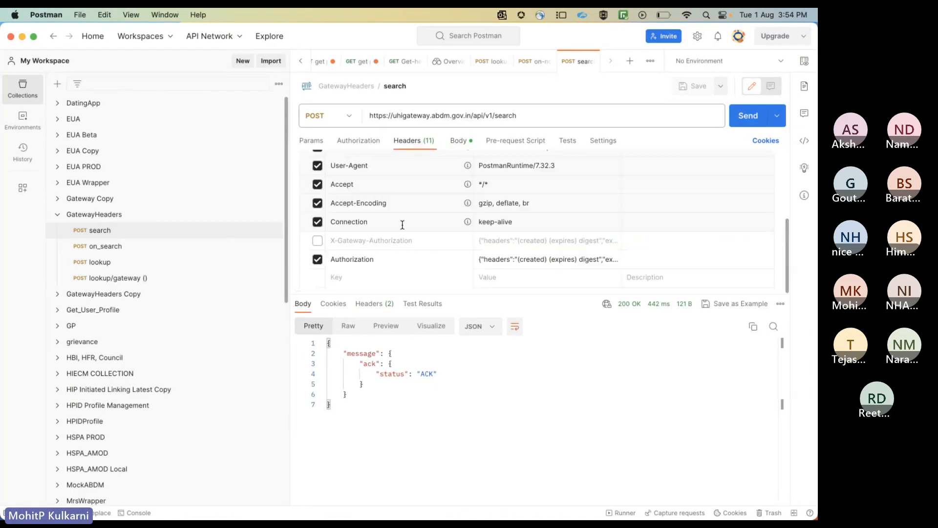
scroll(366, 268, "up", 1)
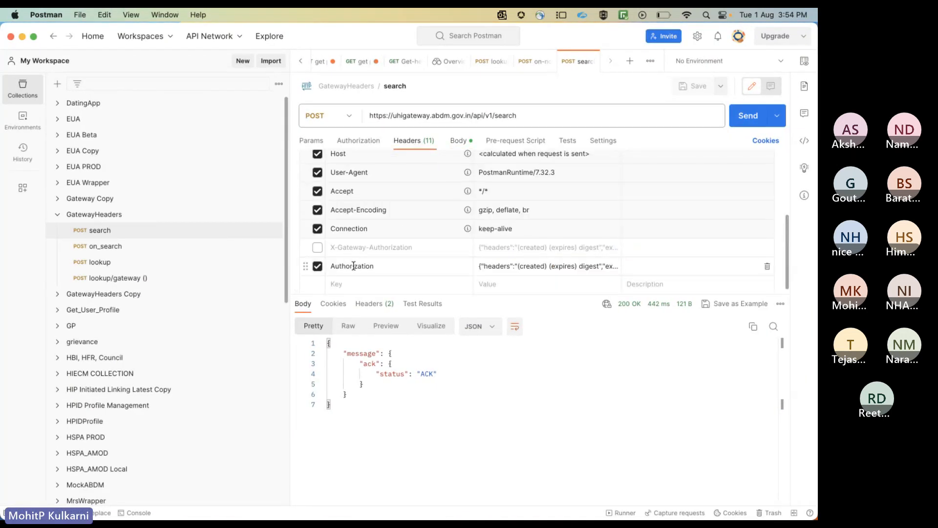
double_click(354, 266)
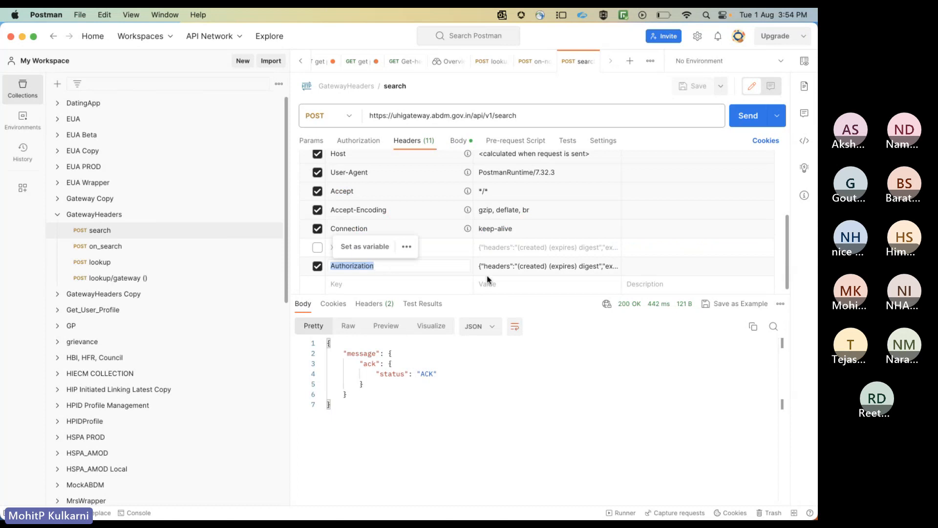
left_click(515, 269)
scroll(508, 278, "down", 2)
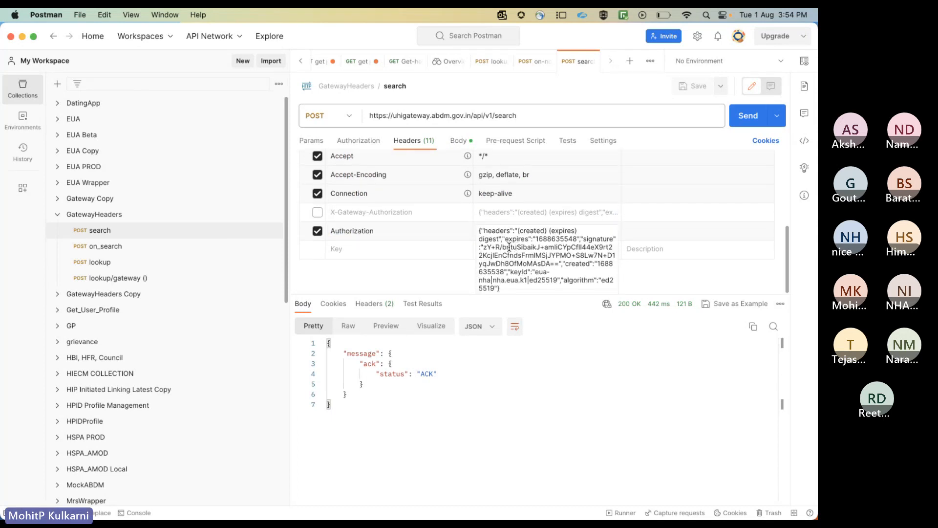
left_click_drag(505, 289, 471, 231)
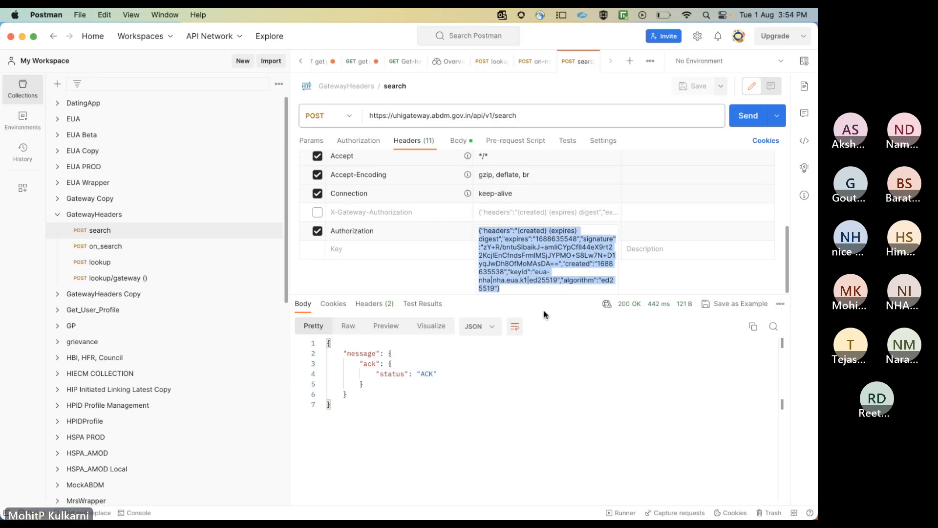
left_click(541, 343)
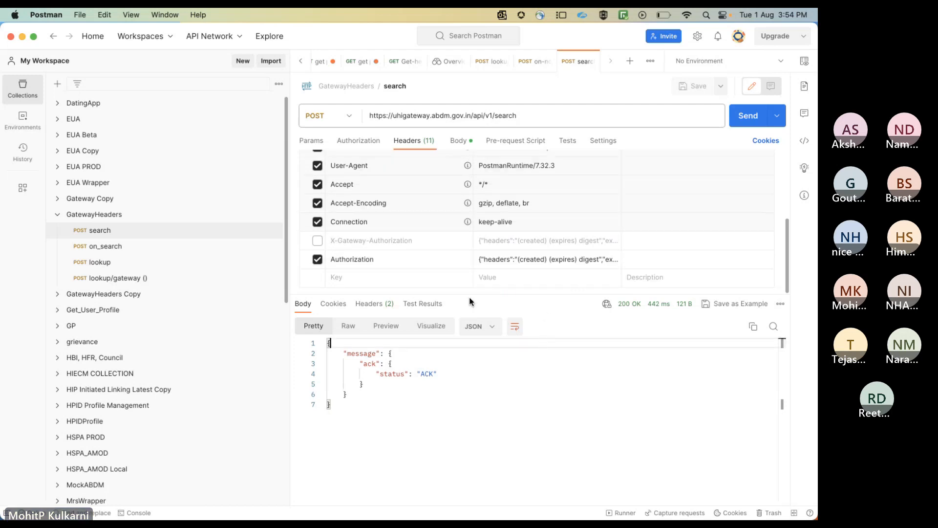
left_click_drag(486, 294, 488, 370)
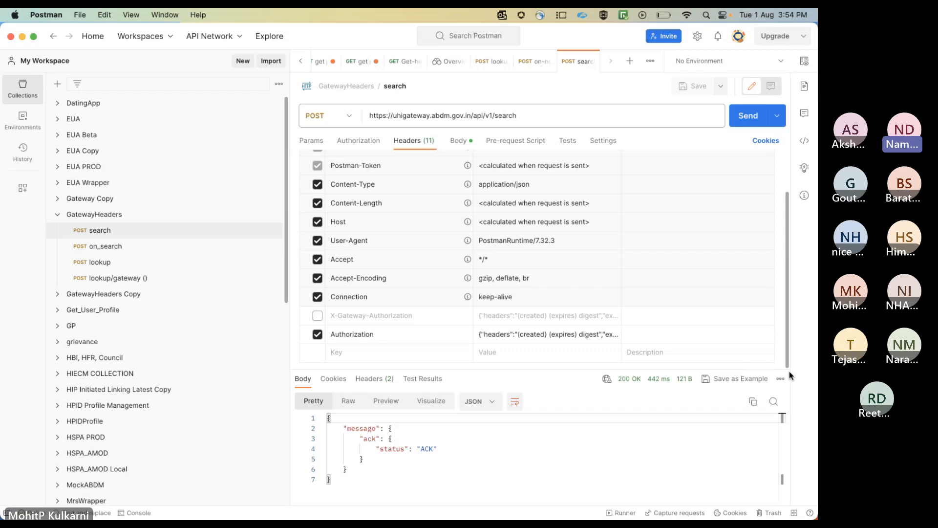
Return to the IntelliJ IDEA run console and re-examine the verification result line
key("super+Tab")
mouse_move(601, 346)
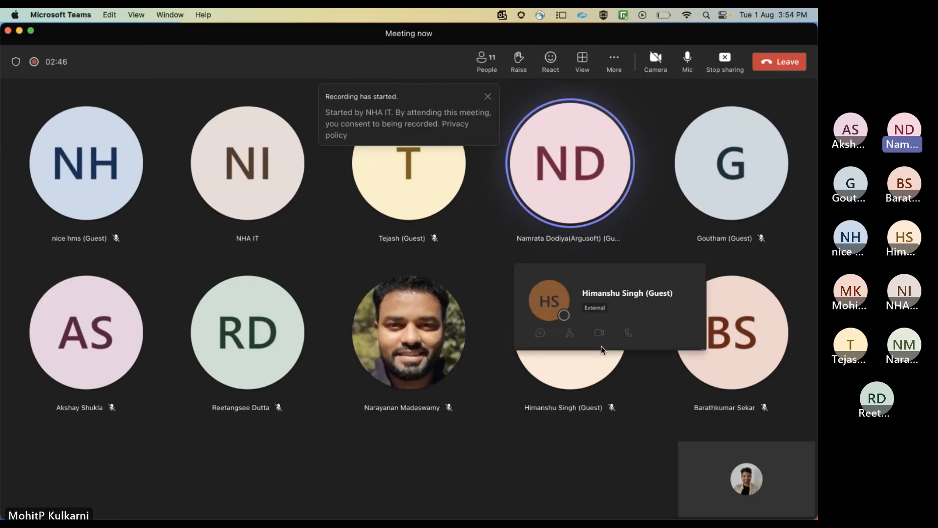
key("super+Tab")
key("Tab")
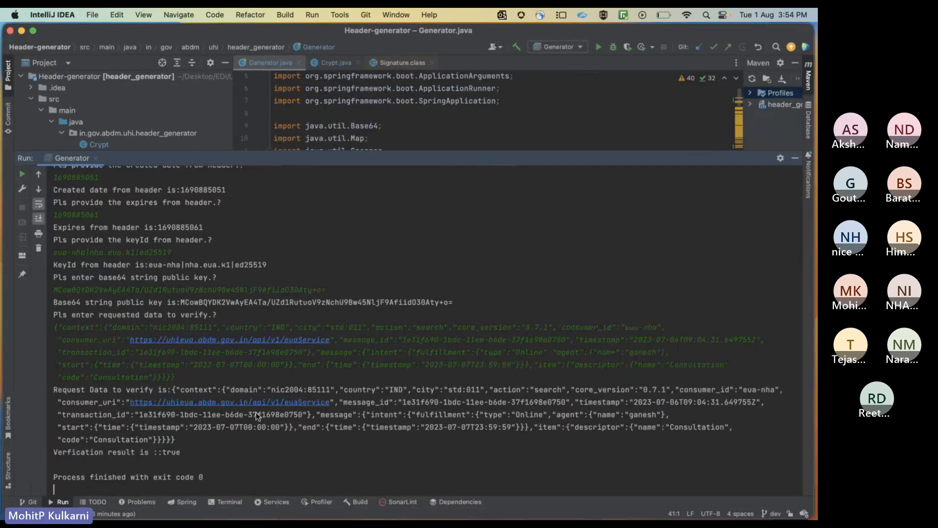
left_click_drag(180, 452, 46, 450)
left_click(189, 471)
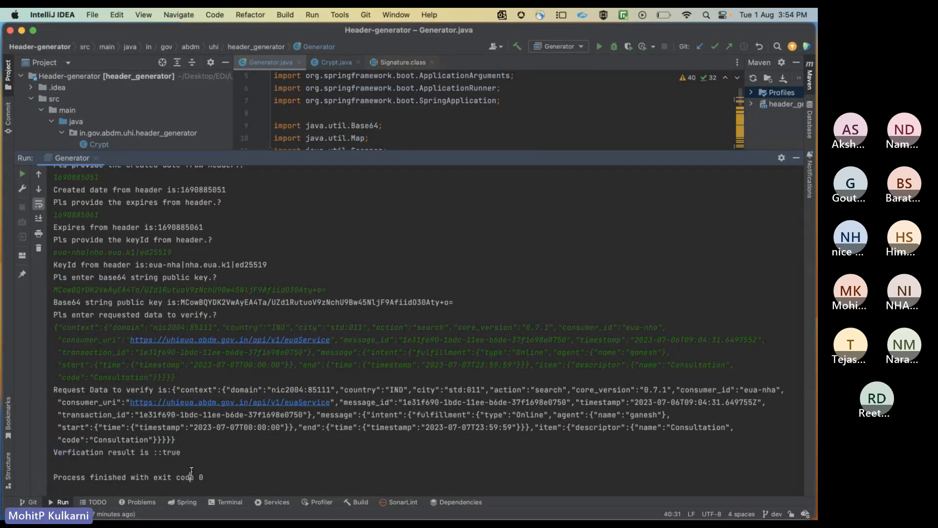
double_click(174, 452)
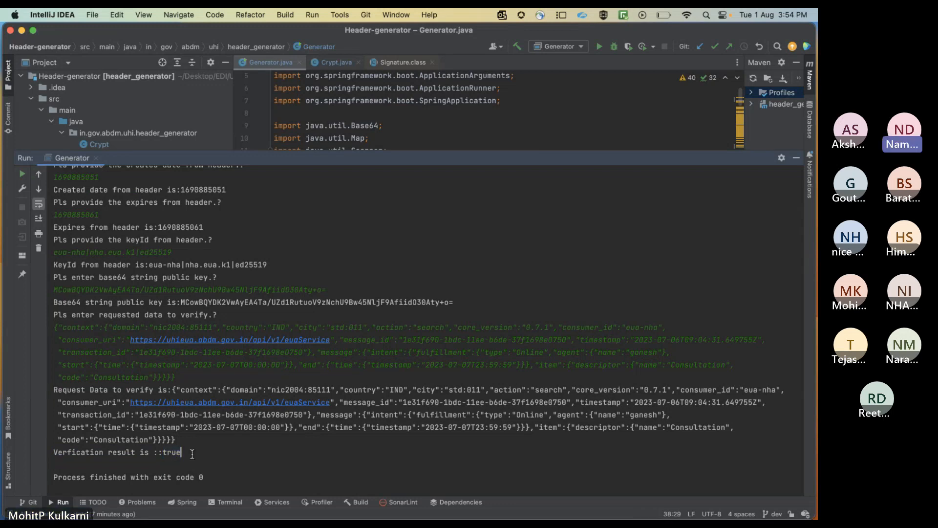
left_click_drag(181, 452, 59, 453)
left_click(112, 459)
Switch back to the search request in Postman
key("super+Tab")
key("Tab")
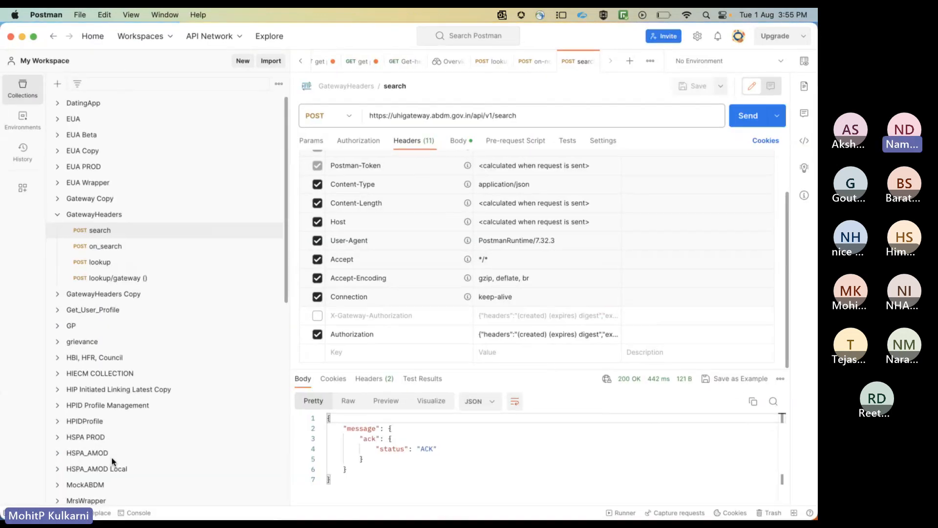
Open the search request's body and examine its consumer_uri, consumer_id and agent name values
left_click_drag(432, 371, 434, 382)
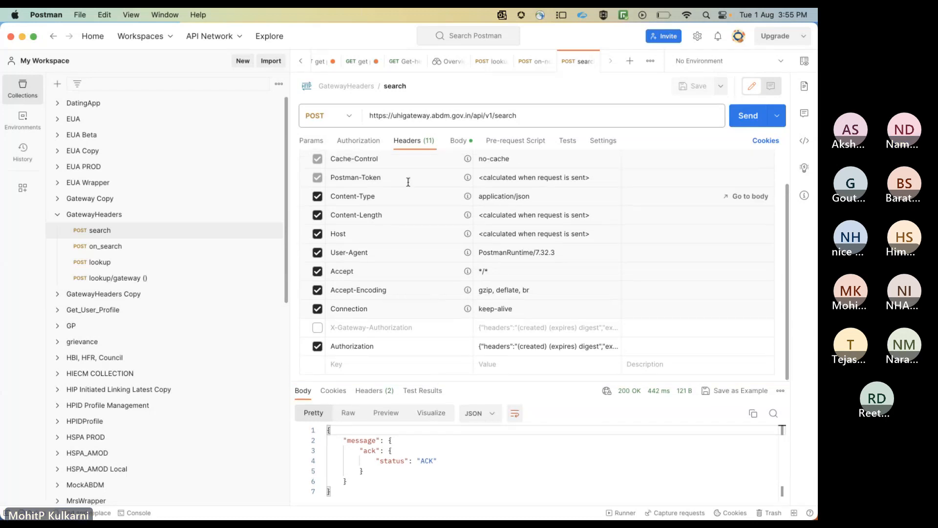
left_click(456, 142)
left_click(451, 282)
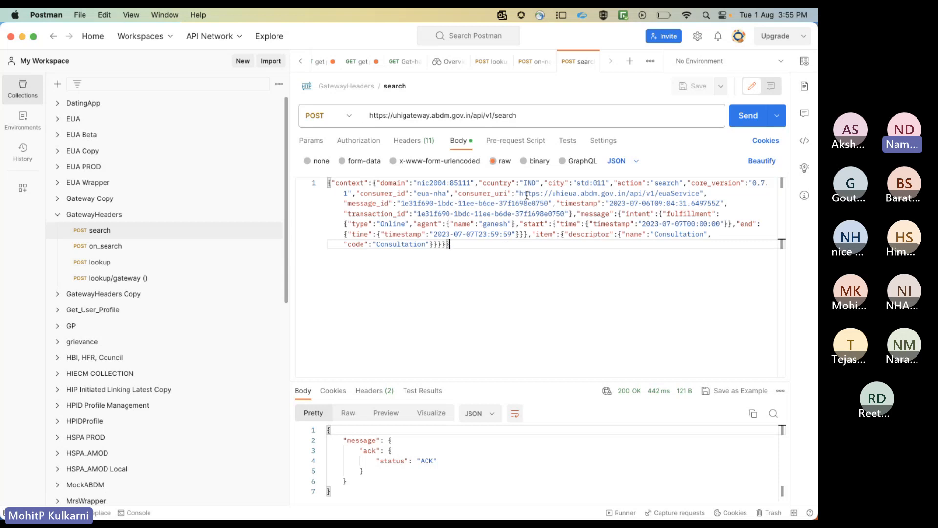
left_click_drag(527, 195, 663, 194)
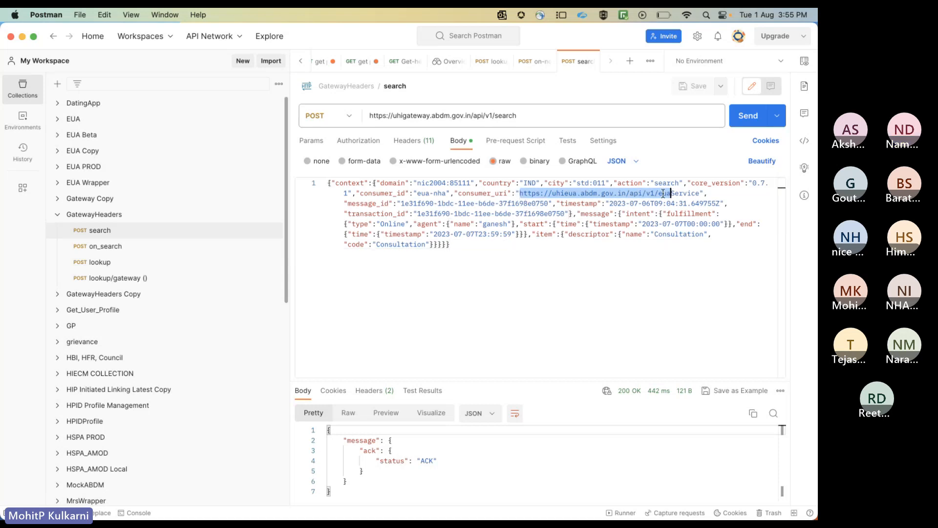
left_click_drag(416, 194, 446, 194)
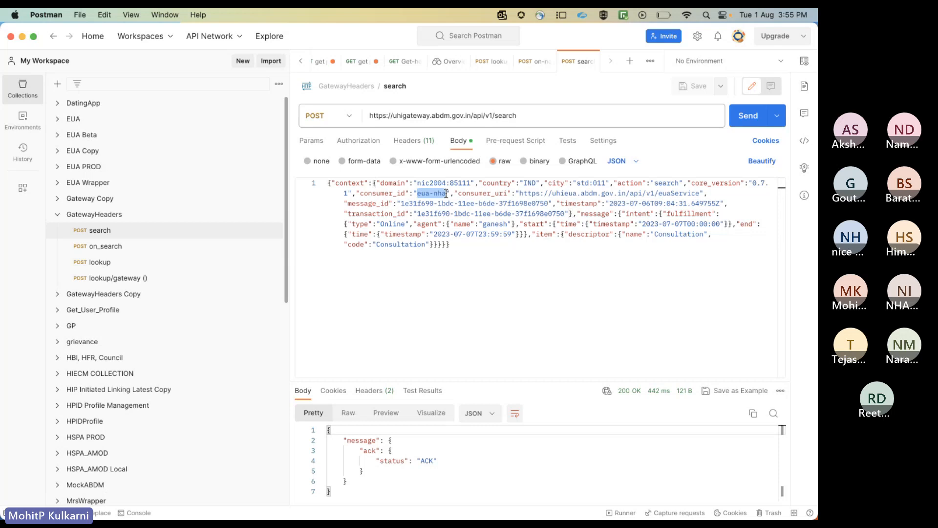
left_click(487, 223)
double_click(487, 223)
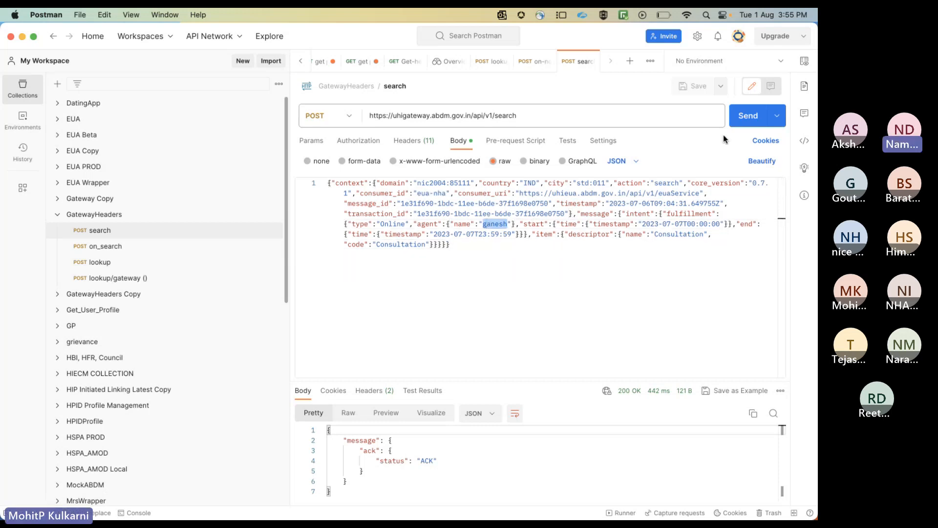
Send the search request and enlarge the response area to examine the returned JSON message
left_click(746, 126)
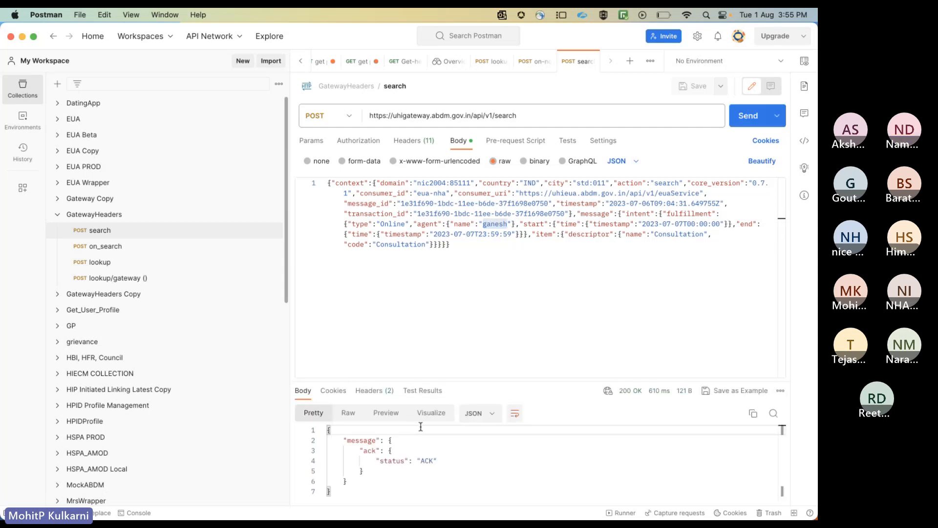
left_click_drag(464, 381, 450, 288)
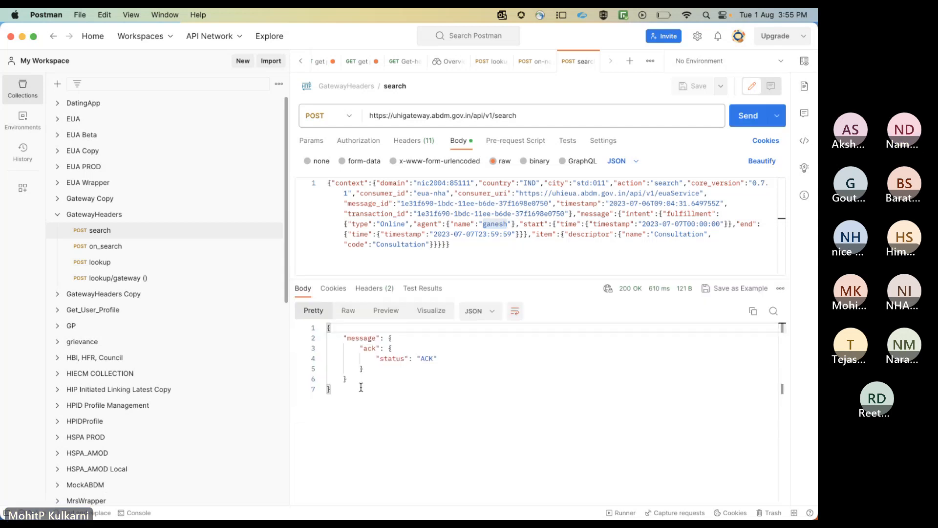
left_click_drag(331, 389, 327, 334)
left_click(468, 465)
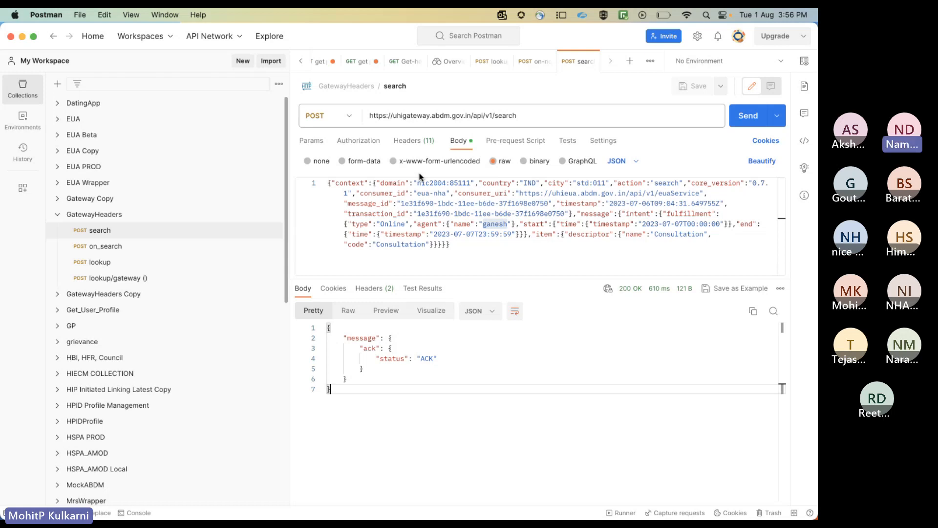
Examine the search request's gateway URL, the consumer_id field in its body, and its headers
left_click(533, 120)
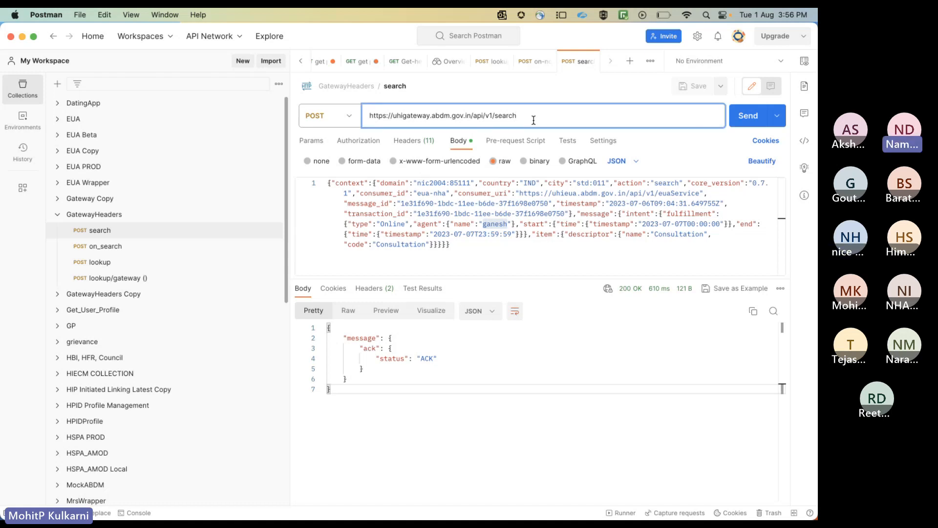
left_click_drag(532, 119, 362, 117)
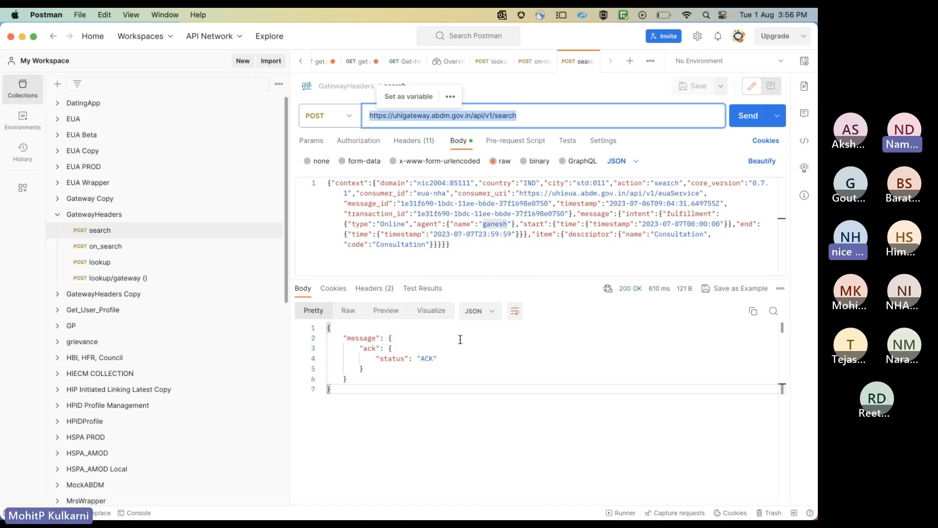
left_click(480, 400)
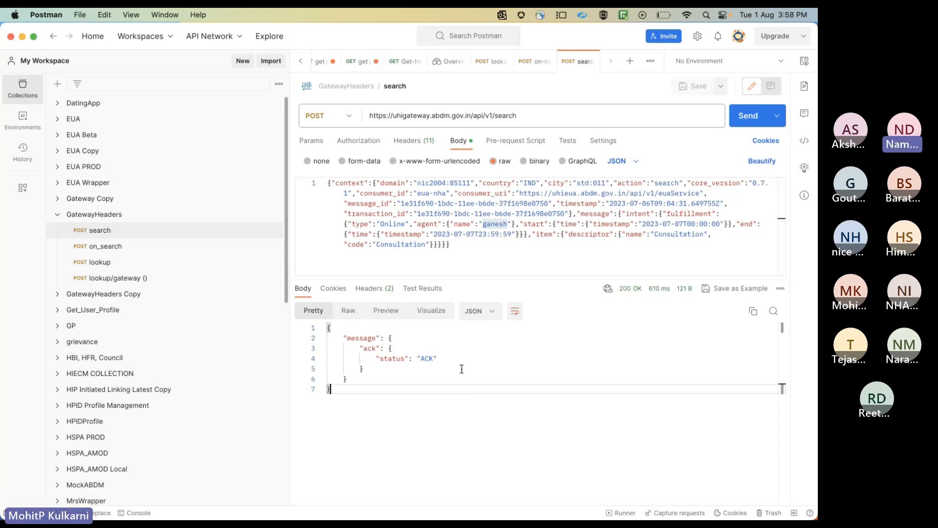
left_click_drag(517, 116, 428, 116)
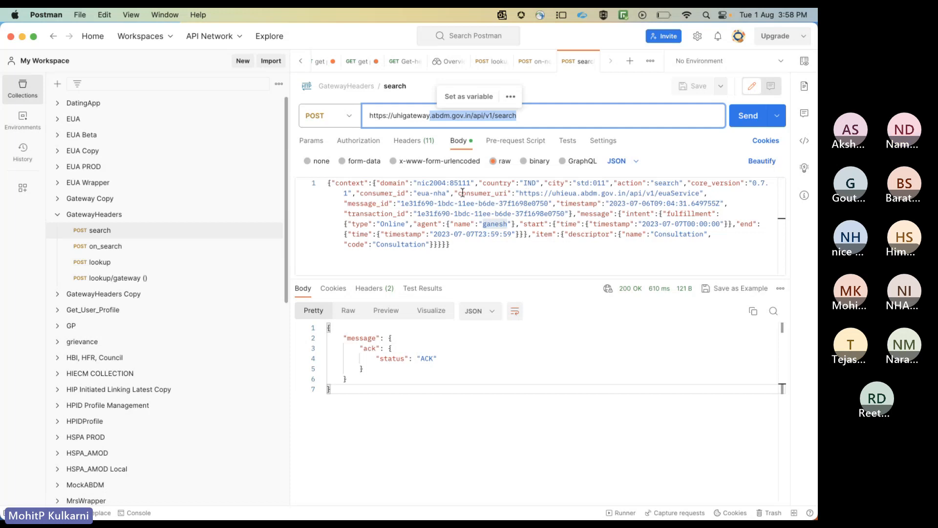
double_click(396, 193)
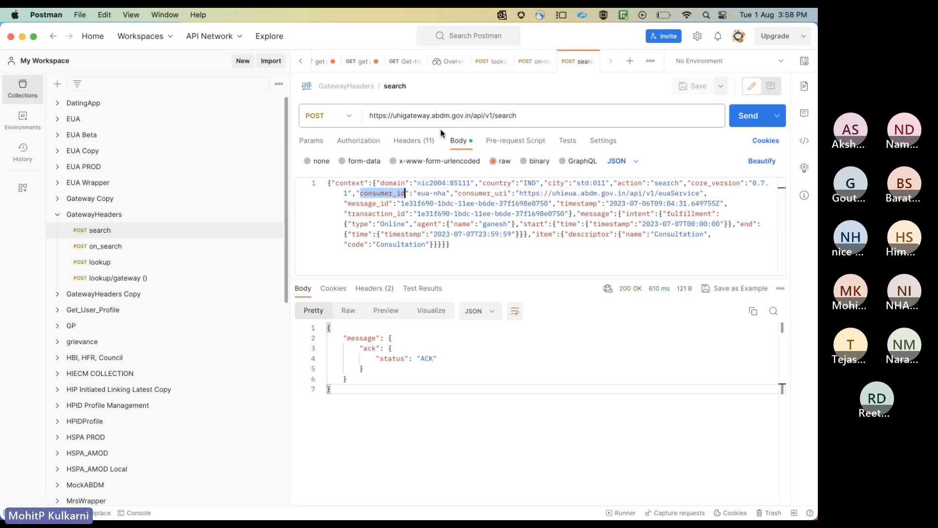
left_click(408, 141)
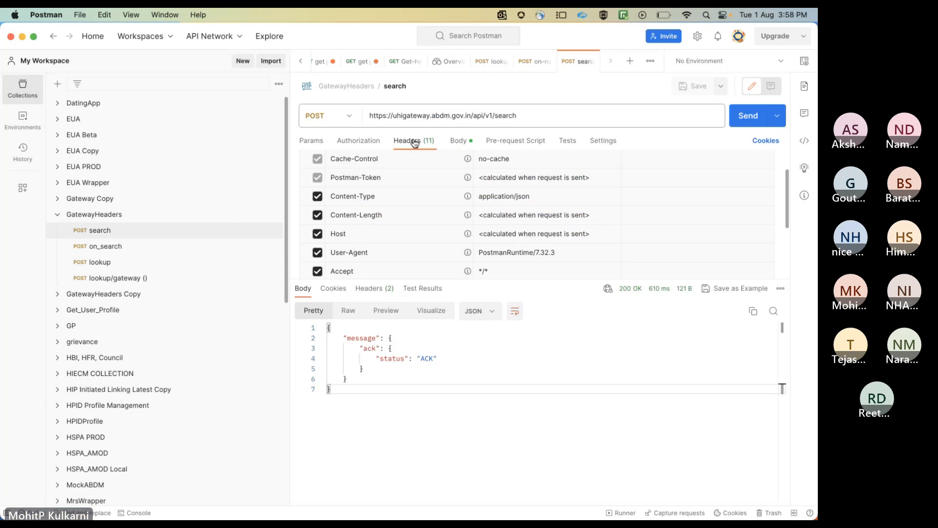
left_click(465, 147)
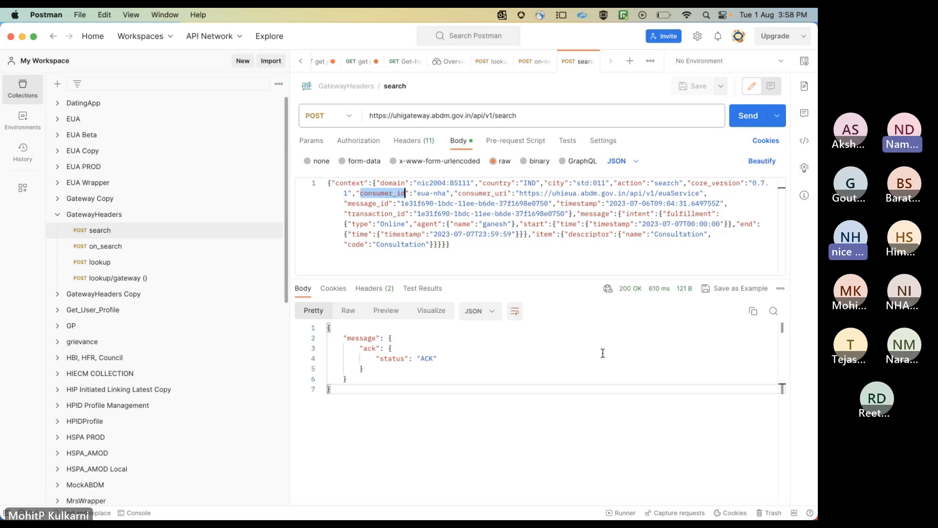
Switch to the Microsoft Teams meeting and stop sharing the screen
left_click(792, 376)
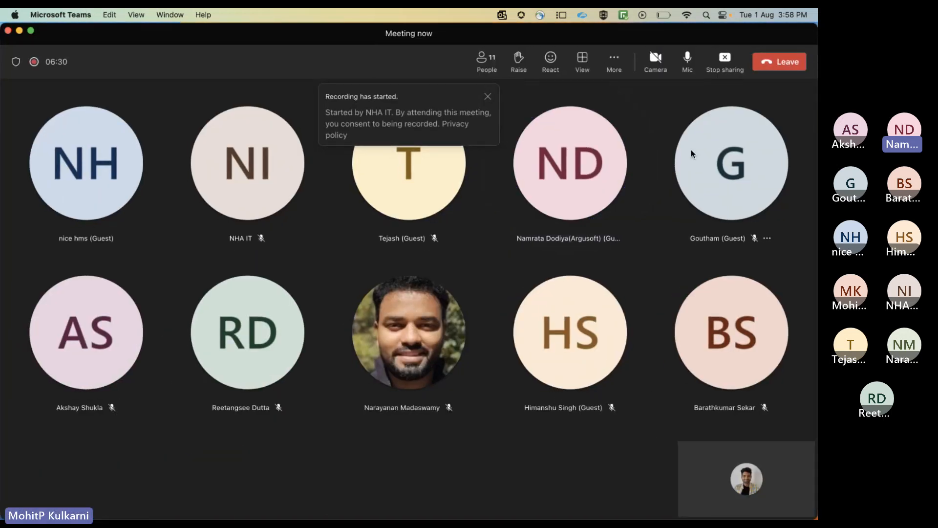
left_click(725, 72)
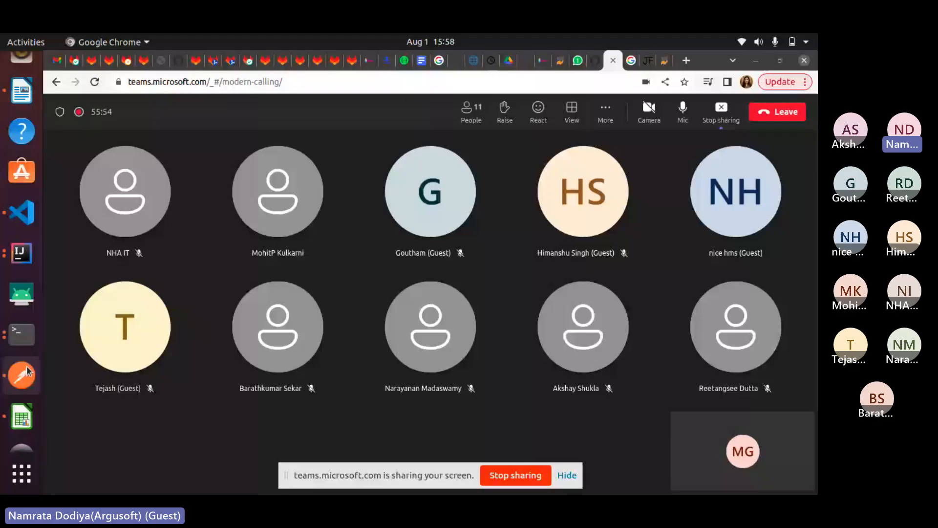
Switch to Postman and read through the JSON body of the search request in GatewayHeaders Copy, from context to the start time
left_click(23, 368)
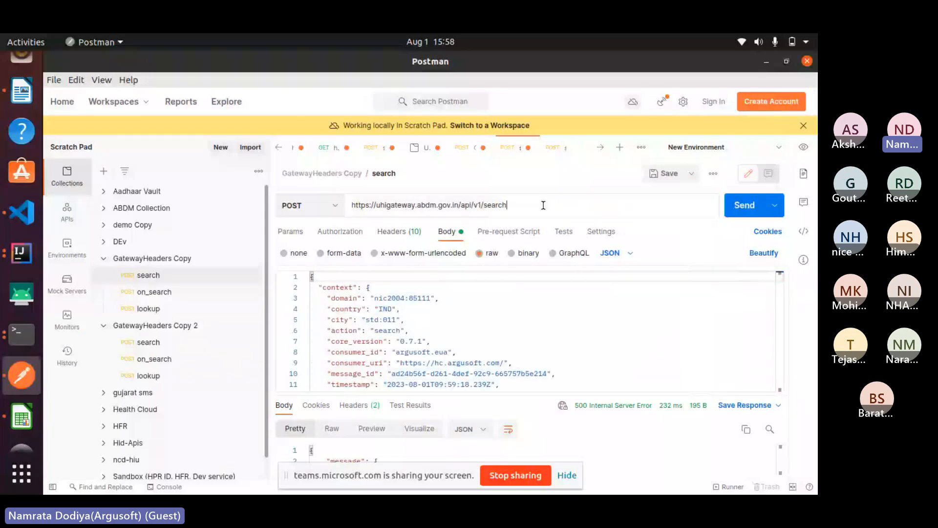
left_click(450, 309)
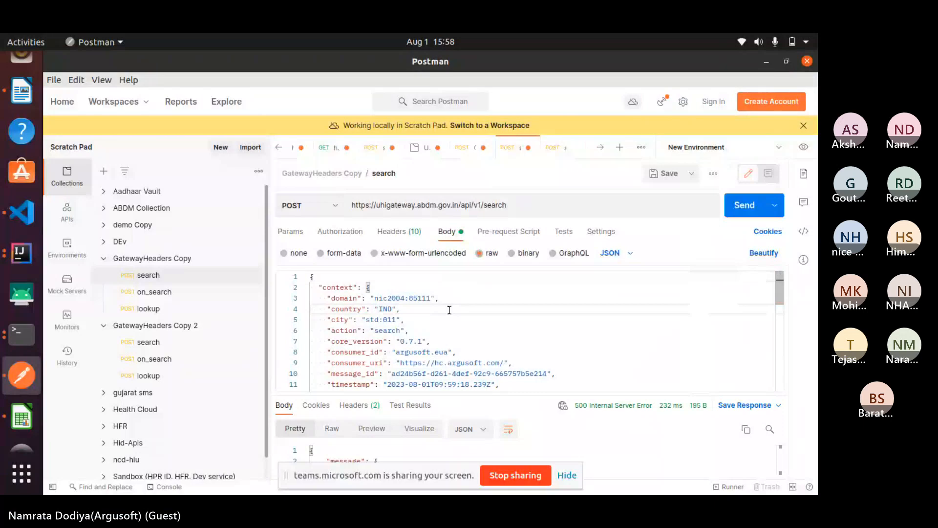
key("Down")
key("Down")
key("Down")
key("Down")
key("Down")
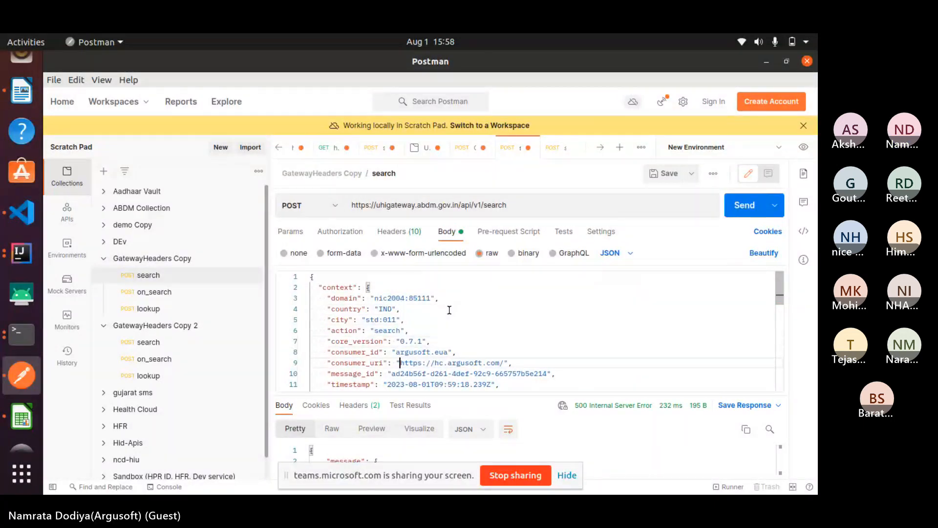
key("Down")
key("Down")
key("Down")
key("Down")
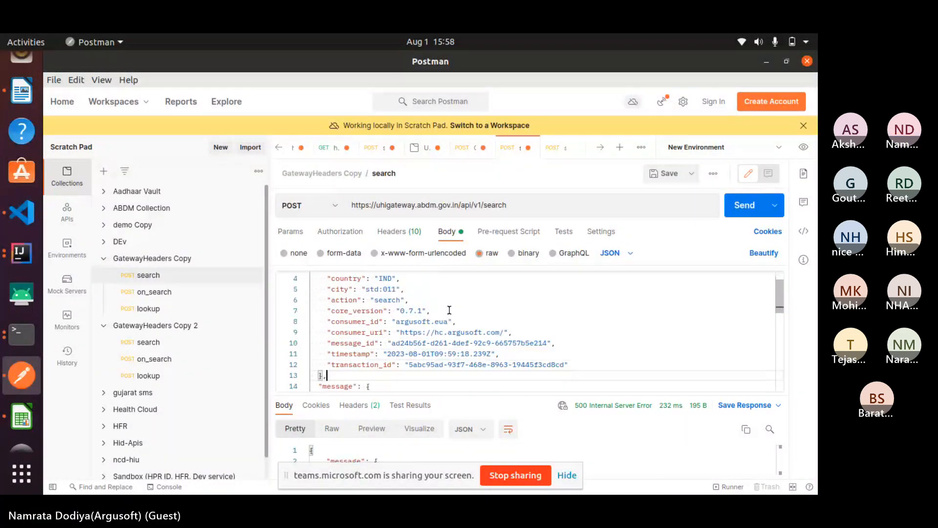
key("Down")
key("Down")
key("Down")
key("Down")
key("Down")
key("Down")
key("Down")
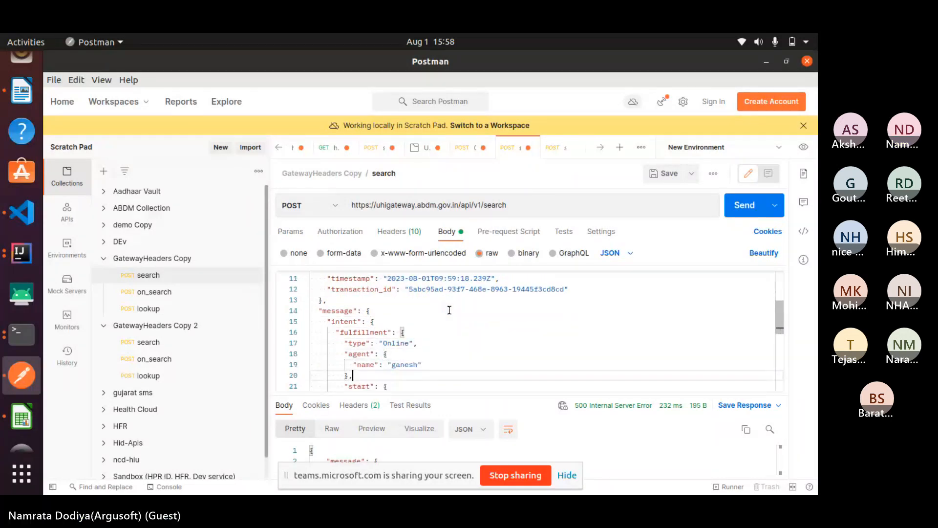
key("Down")
key("Down")
key("Down")
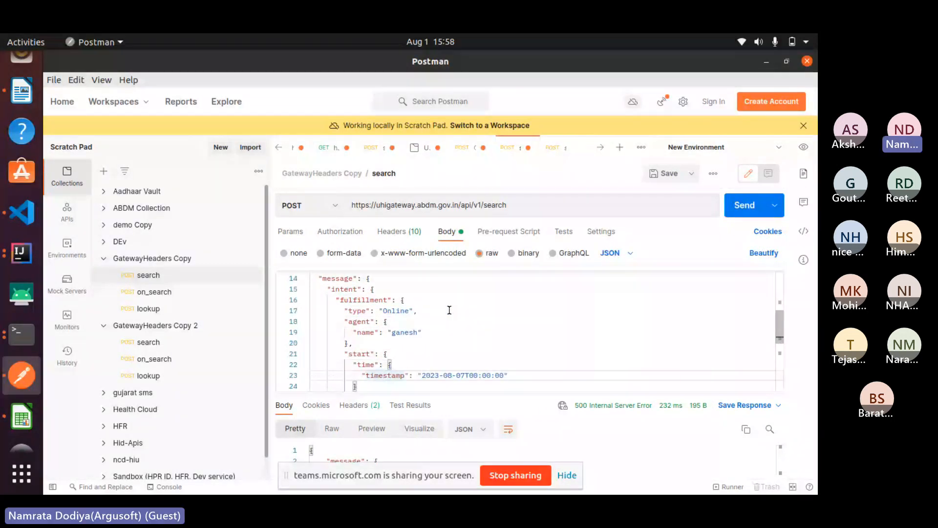
key("Down")
key("Down")
key("Down")
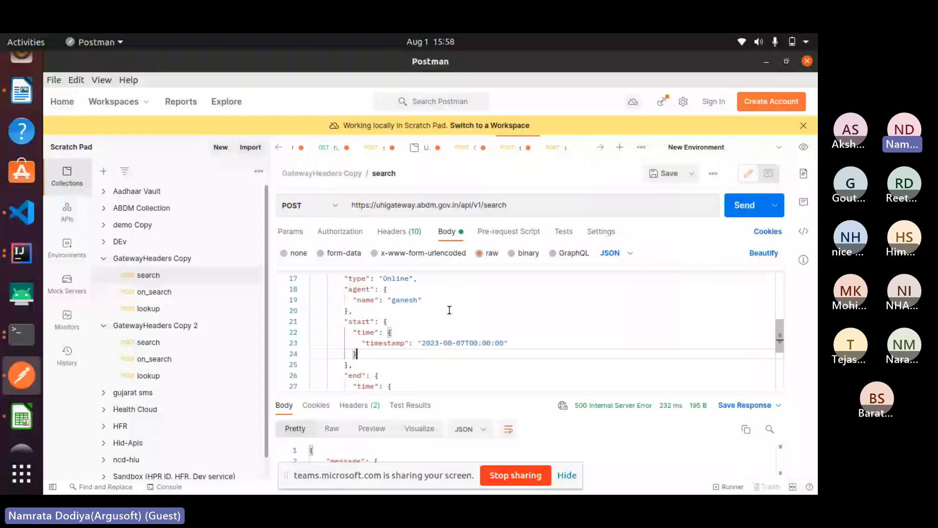
key("ctrl+Home")
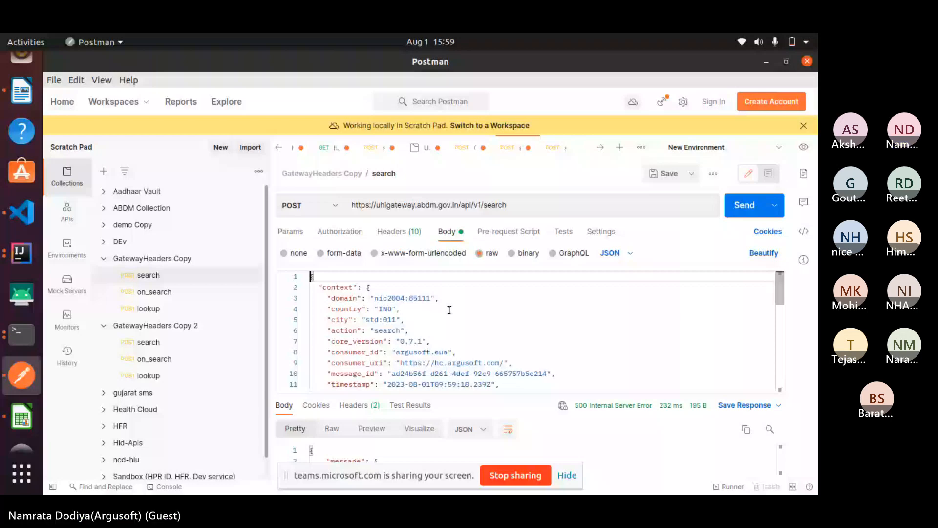
Check the domain value in the request body, enlarge the response area to read the error details, and shrink it again
left_click_drag(430, 298, 417, 299)
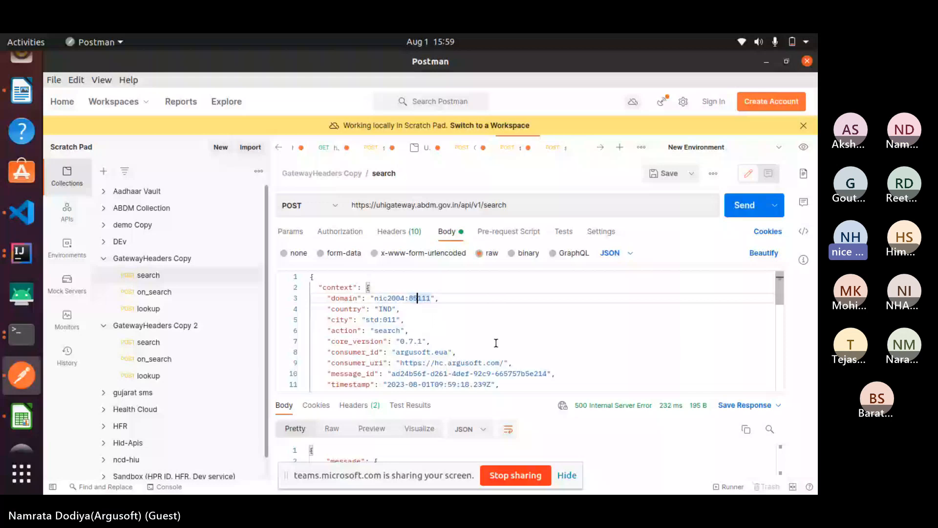
left_click_drag(472, 393, 472, 303)
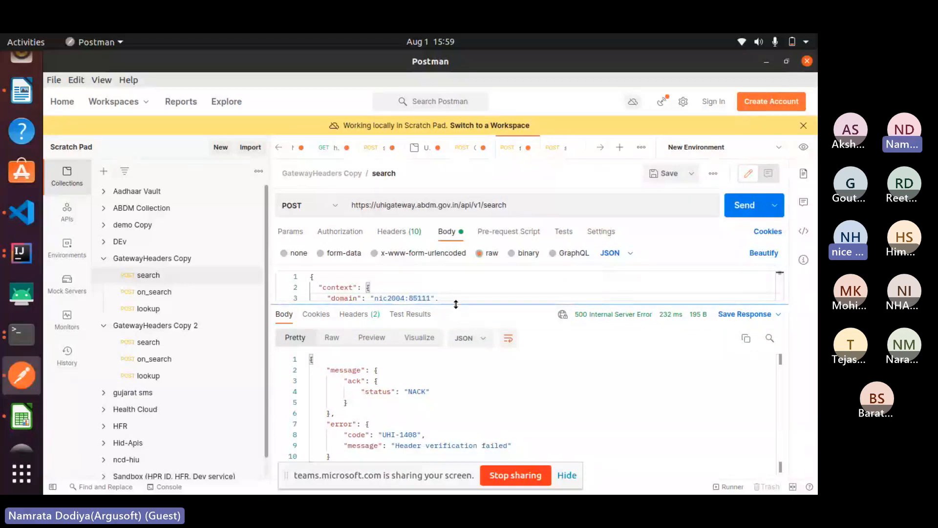
left_click_drag(462, 304, 485, 380)
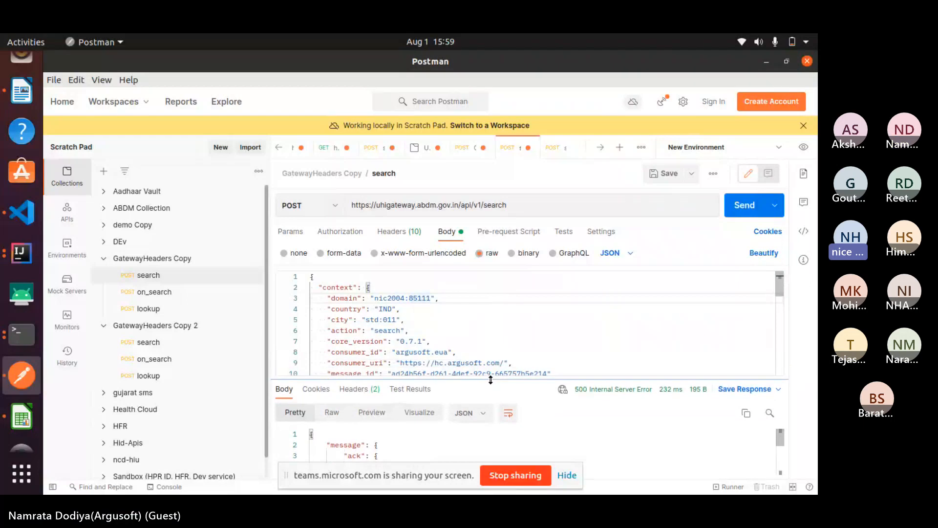
Re-examine the request body from the context fields to the fulfillment section, and return to its beginning
left_click(461, 341)
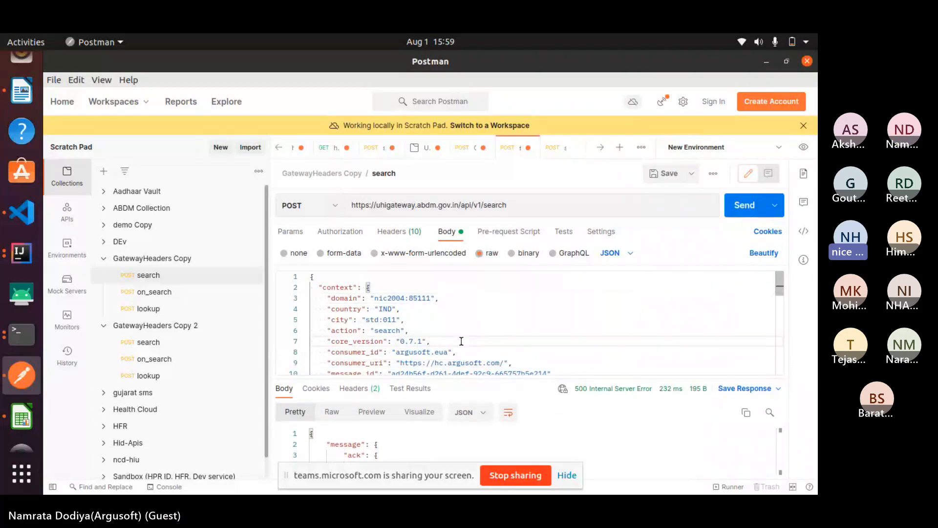
key("Down")
key("Down")
key("Down")
key("Down")
key("Down")
key("Down")
key("Down")
key("Down")
key("Down")
key("Down")
key("Down")
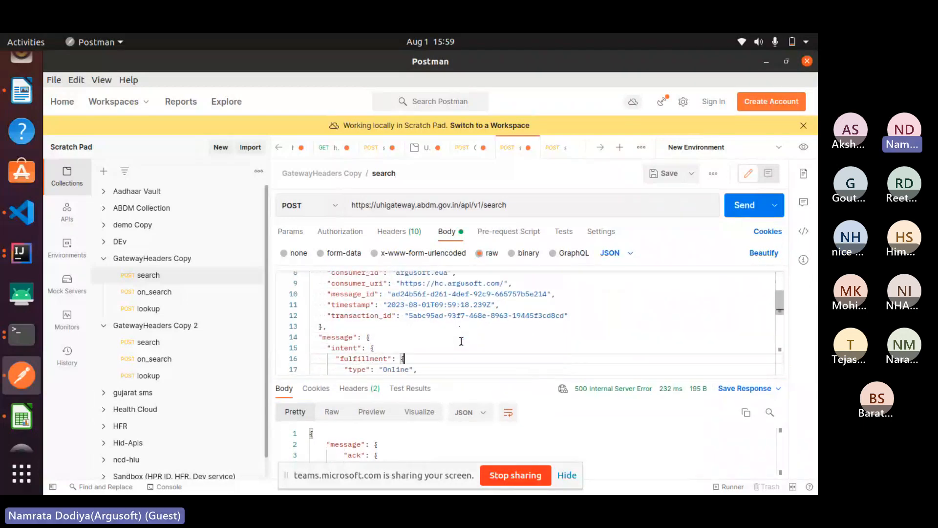
key("Up")
key("Up")
key("Up")
key("Up")
key("Up")
key("Up")
key("Up")
key("Up")
key("Up")
key("Up")
key("Up")
key("Up")
key("Up")
key("Up")
key("Up")
key("Up")
key("Up")
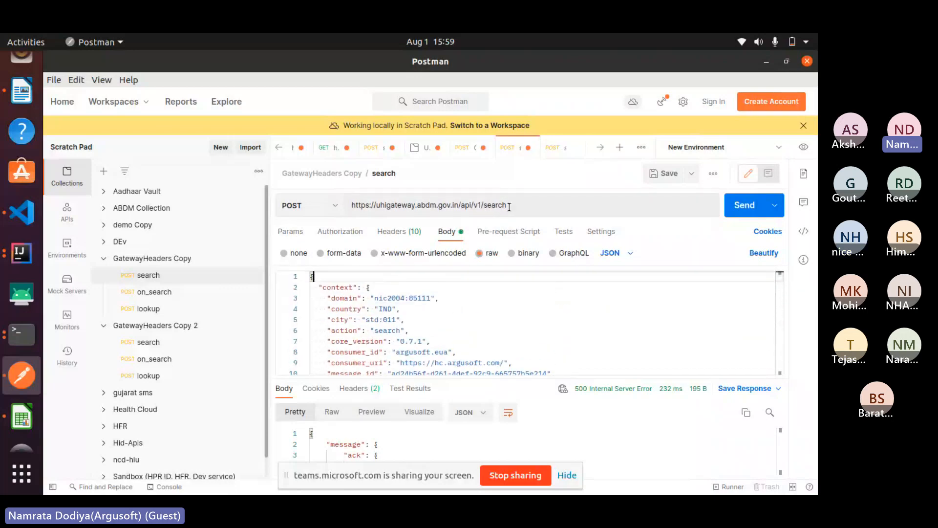
left_click(415, 206)
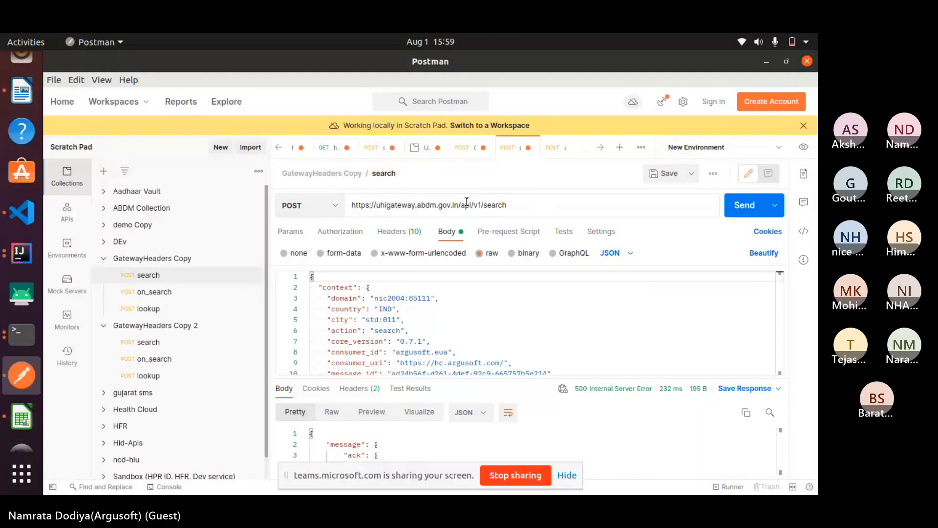
type("sandbox")
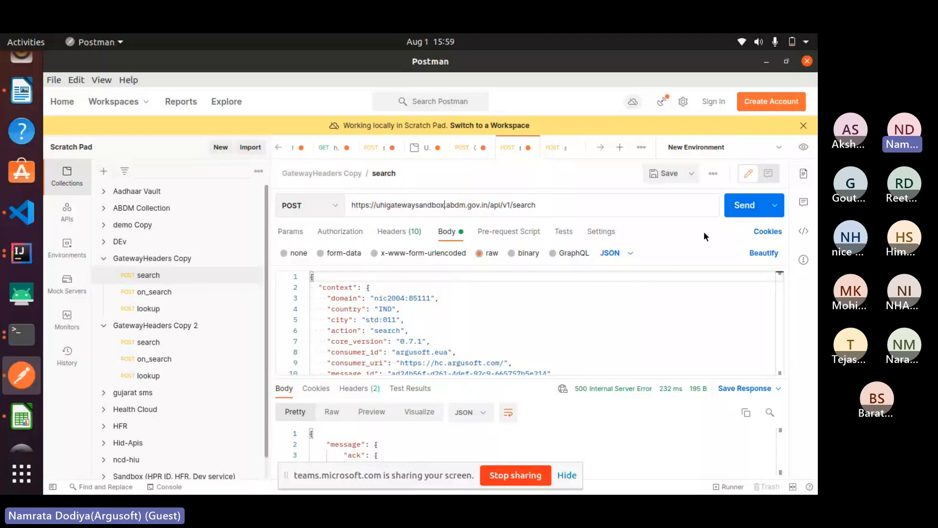
Stop sharing the screen in the Teams meeting
key("alt+Tab")
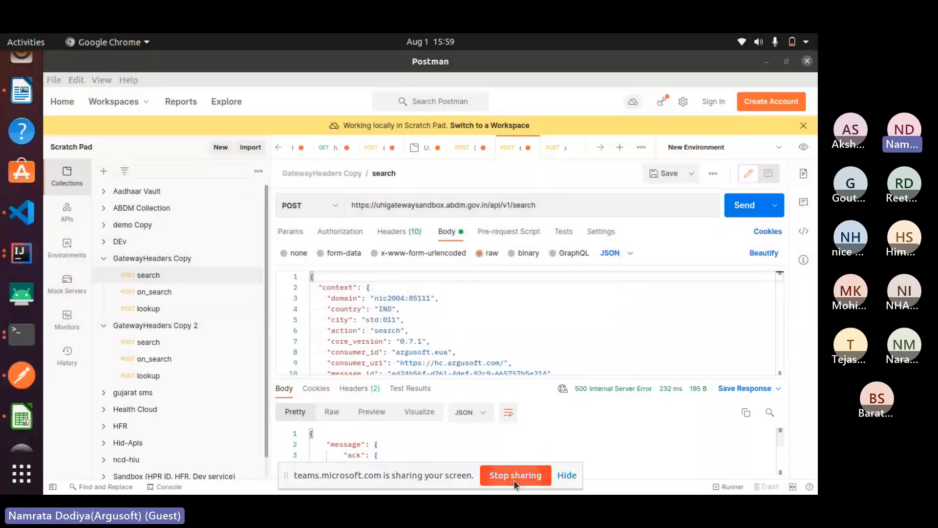
left_click(514, 475)
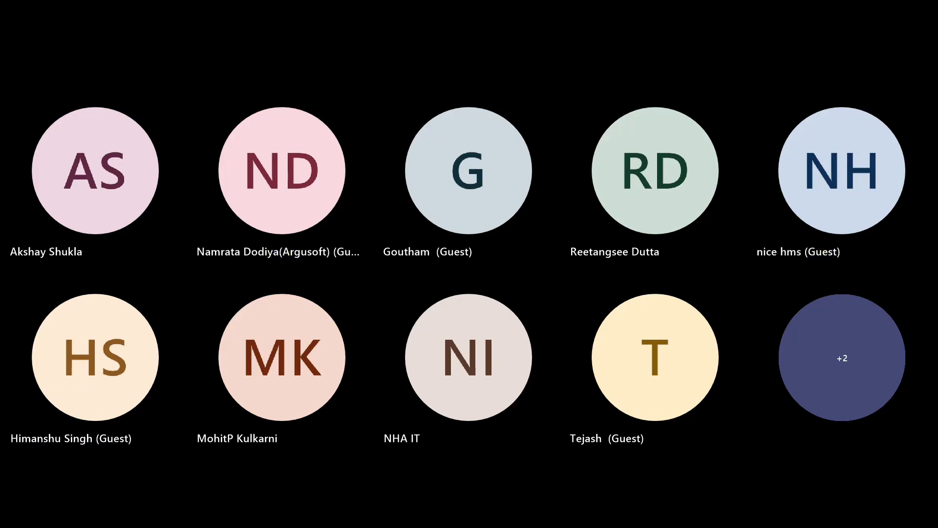
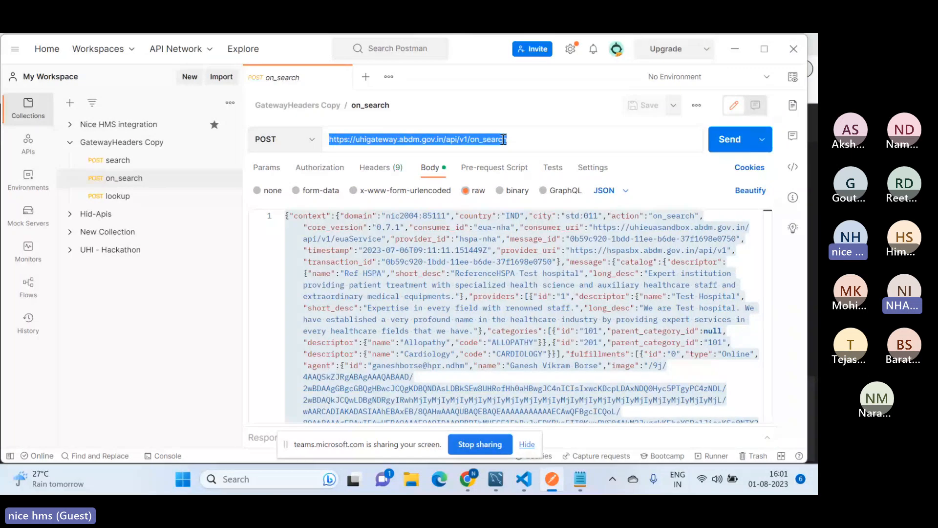
left_click_drag(504, 139, 329, 133)
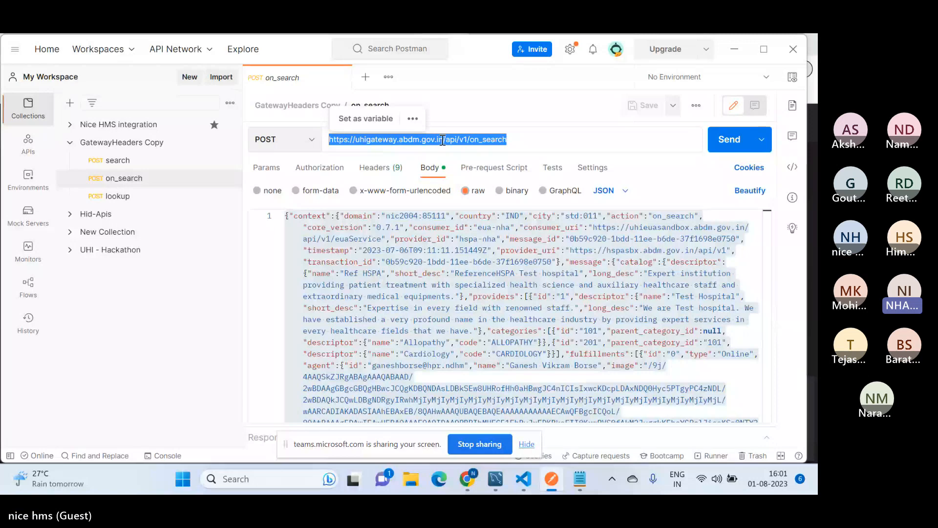
left_click(397, 140)
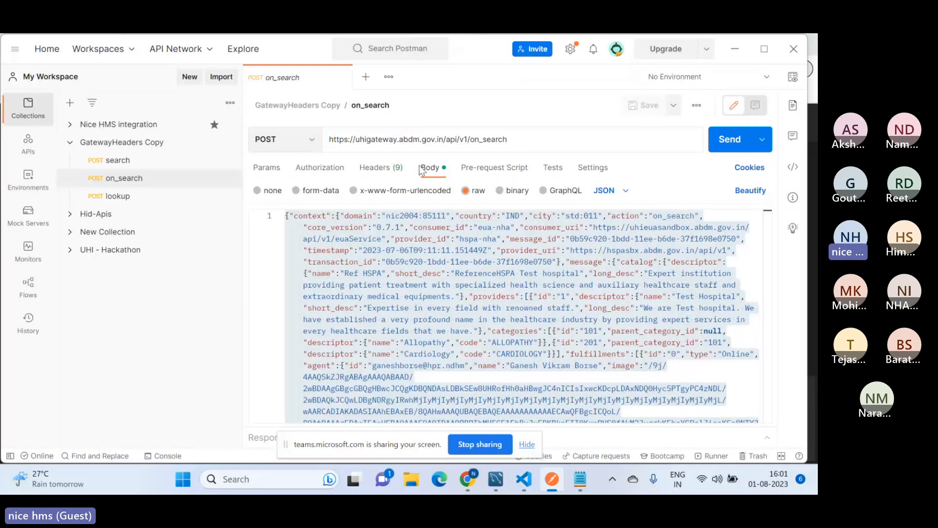
type("sandb")
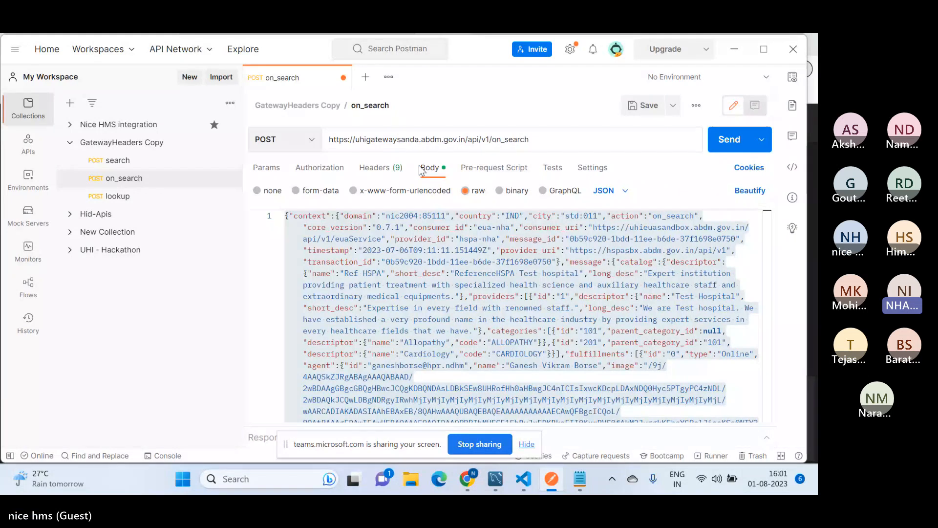
type("ox")
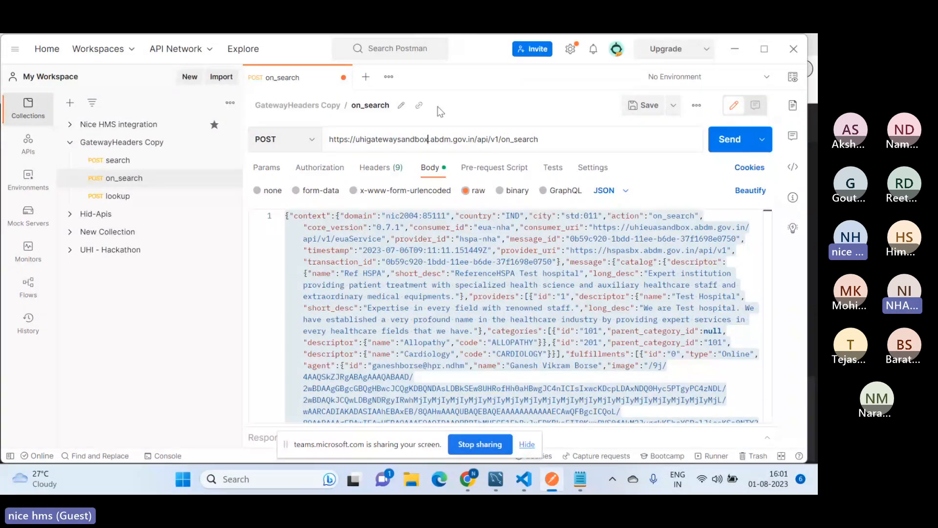
left_click(649, 106)
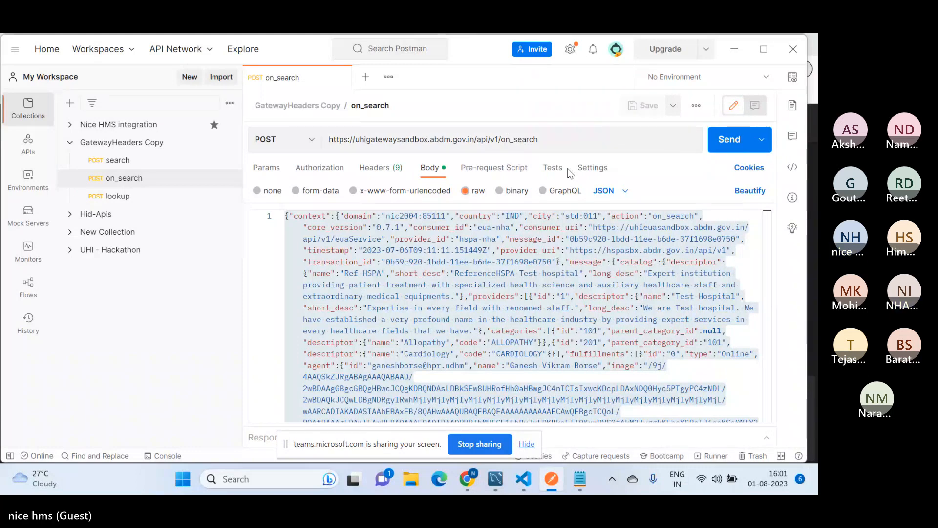
left_click(425, 139)
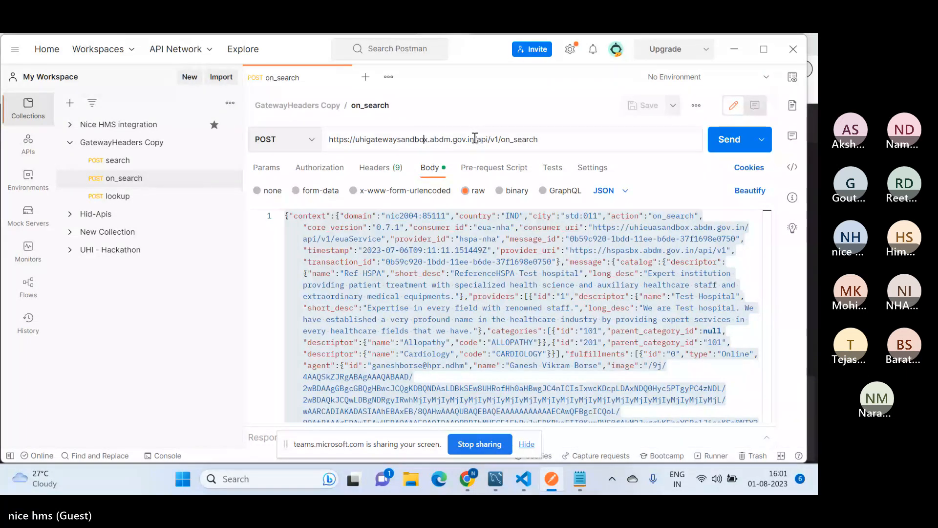
left_click_drag(474, 140, 142, 176)
key("ctrl+c")
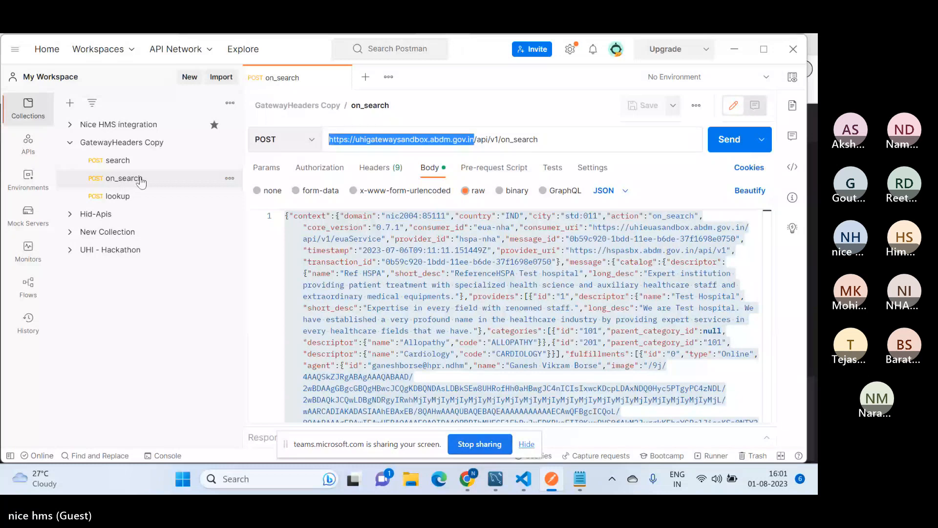
left_click(118, 165)
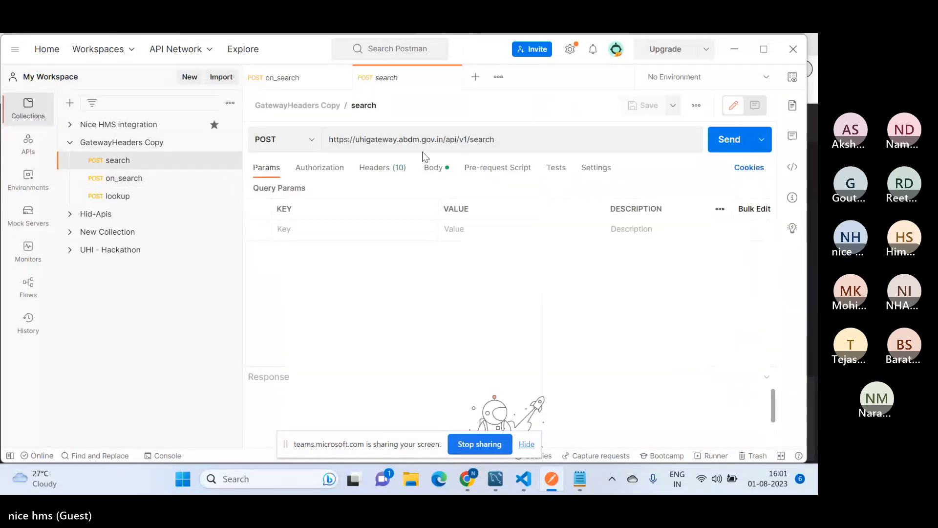
left_click_drag(444, 139, 299, 146)
key("ctrl+v")
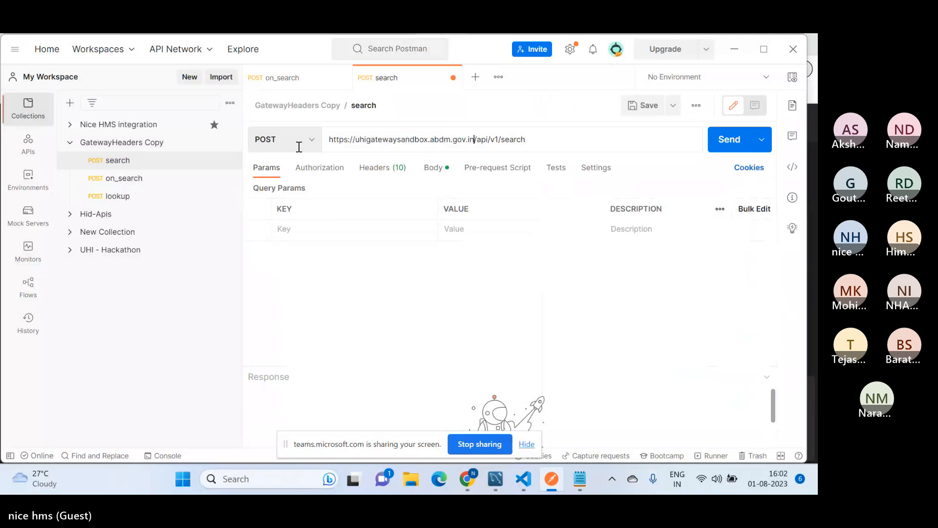
left_click(644, 105)
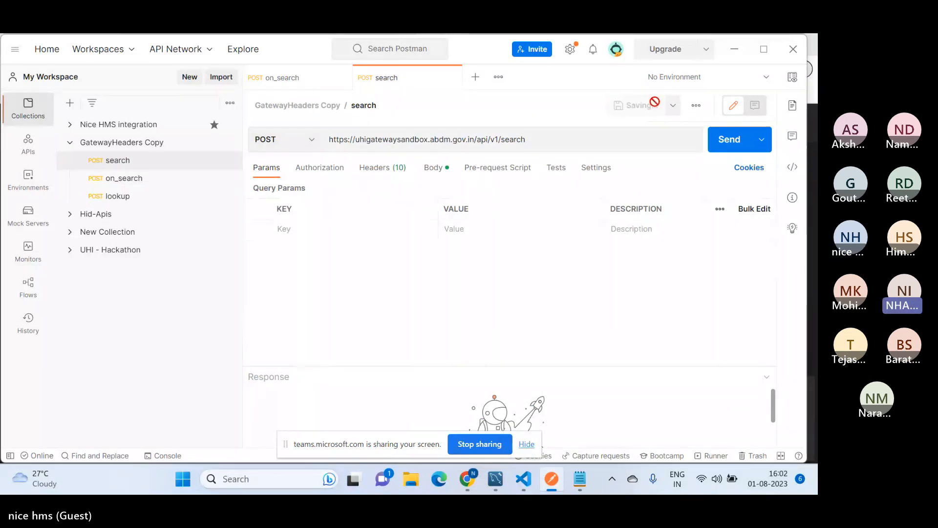
left_click(114, 163)
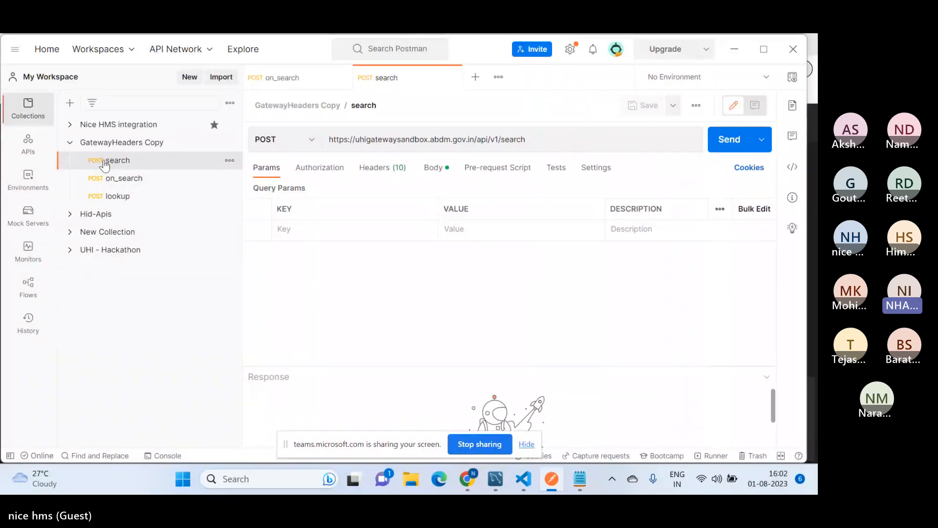
left_click(125, 179)
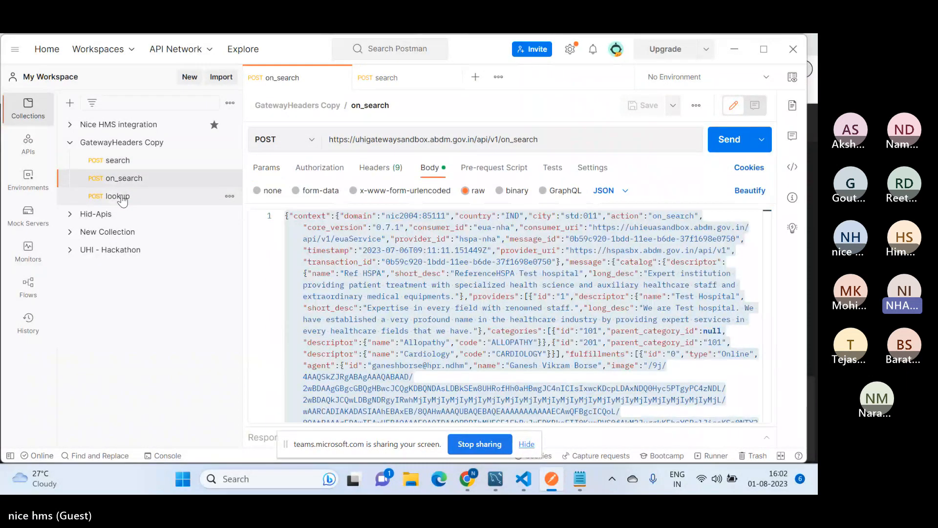
left_click(117, 196)
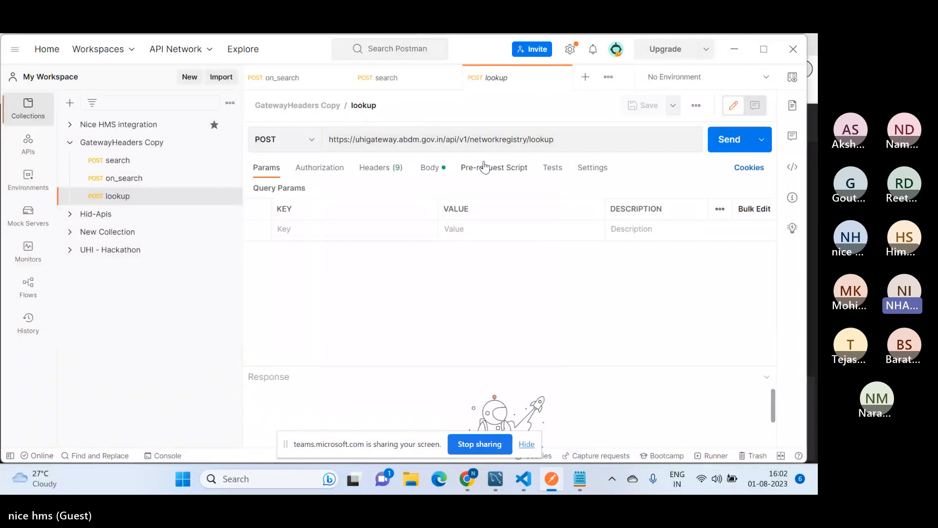
left_click_drag(444, 140, 310, 149)
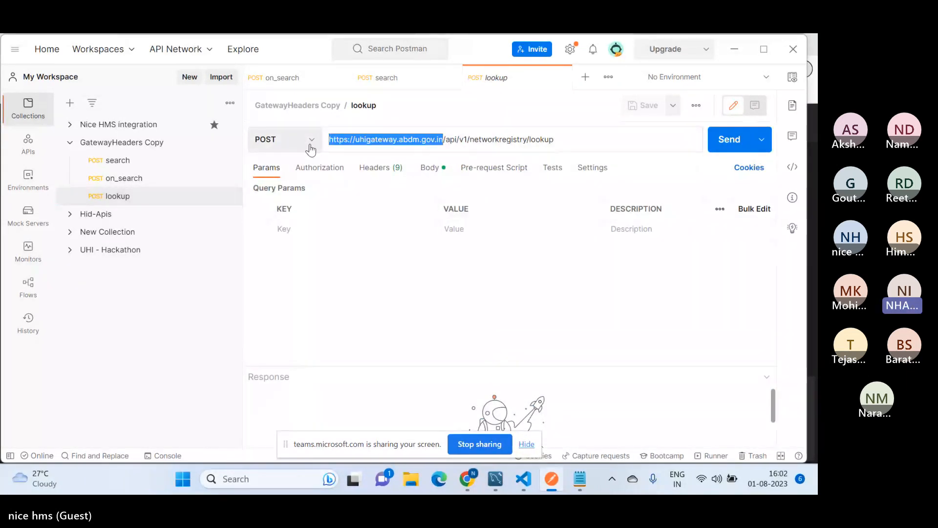
type("https://uhigatewaysandbox.abdm.gov.in")
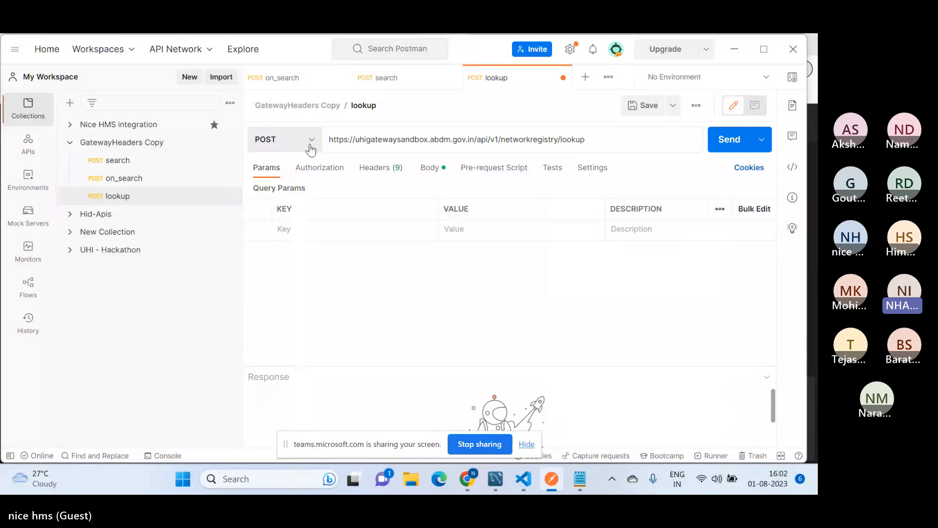
left_click(640, 106)
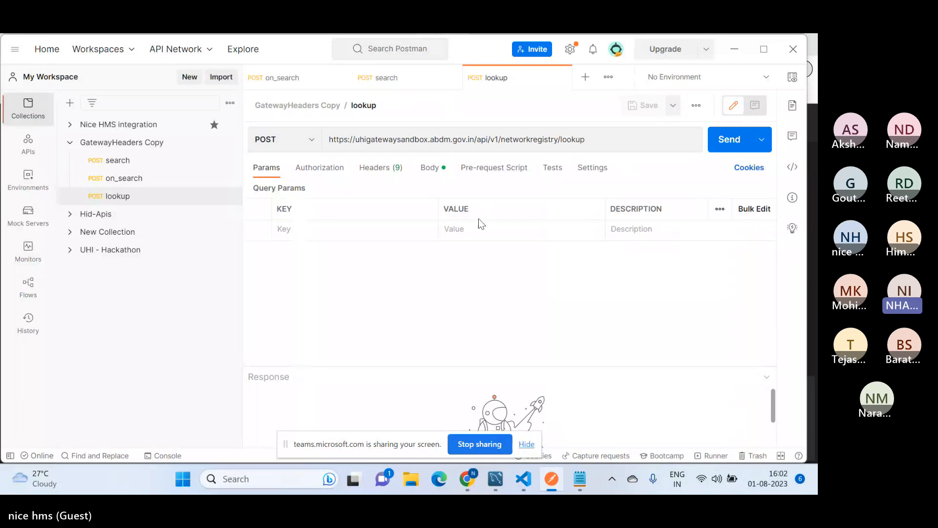
Send the lookup request and enlarge the response area to read the returned subscriber details
left_click(723, 144)
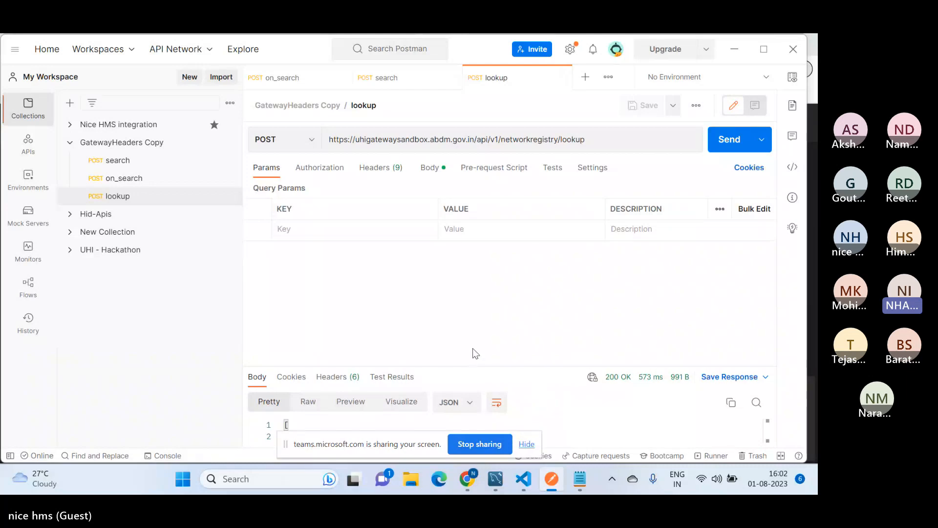
left_click_drag(476, 365, 472, 295)
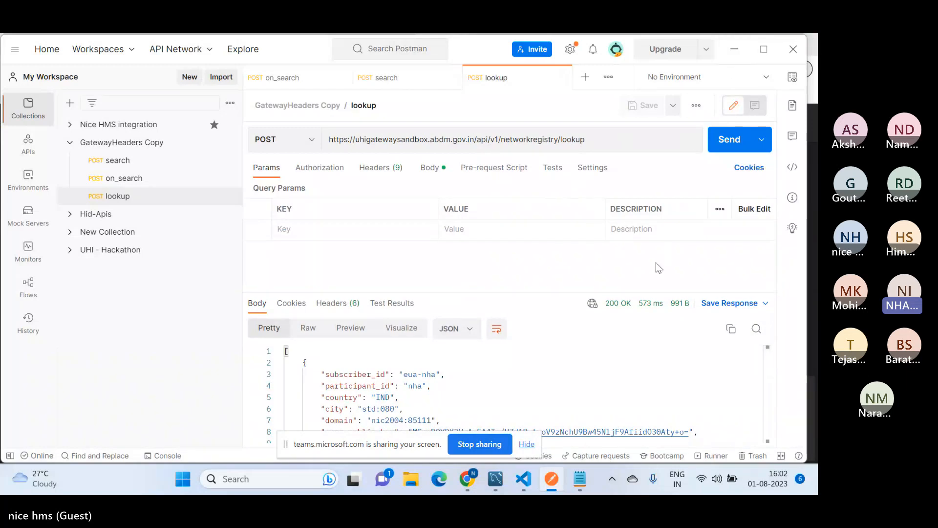
left_click_drag(504, 292, 486, 219)
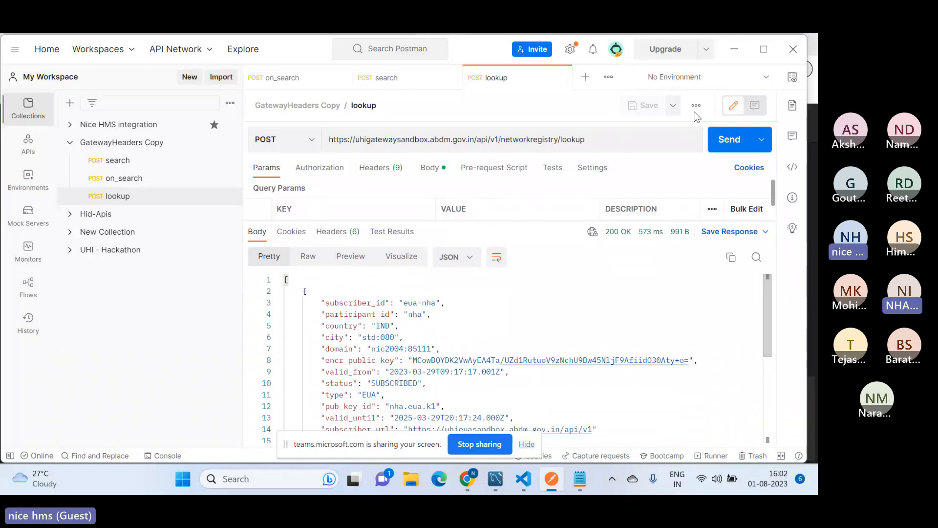
left_click(725, 49)
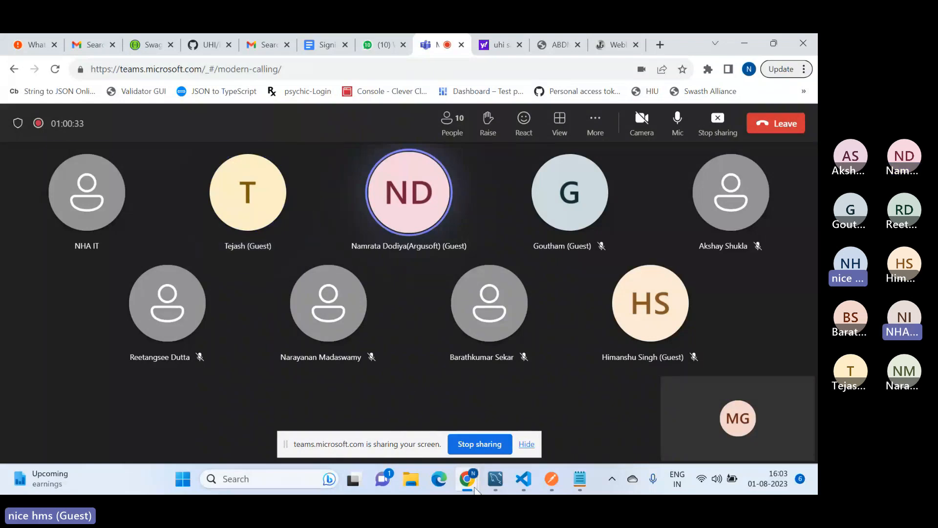
left_click(561, 488)
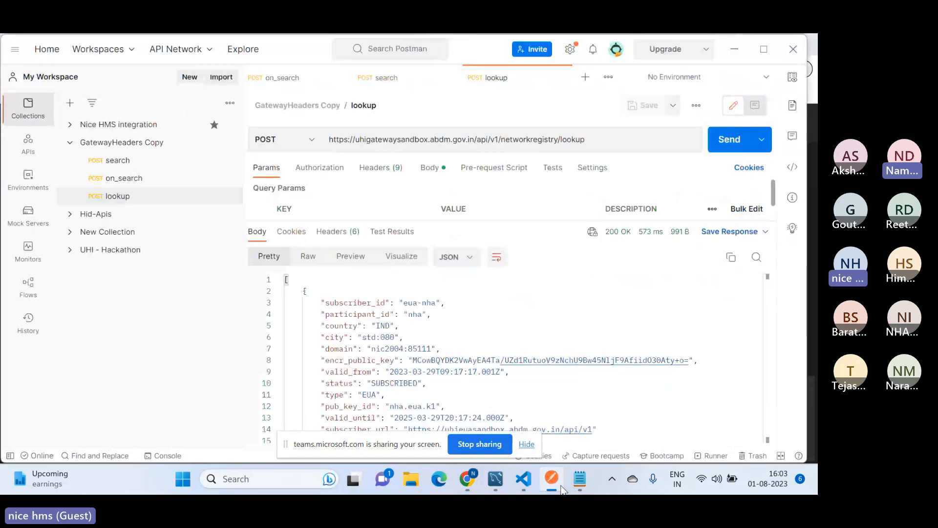
left_click(733, 50)
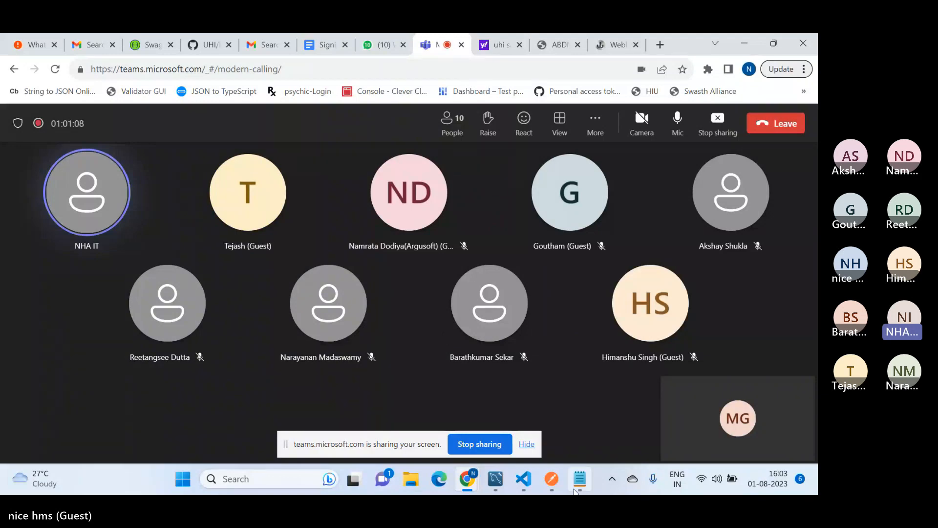
left_click(547, 481)
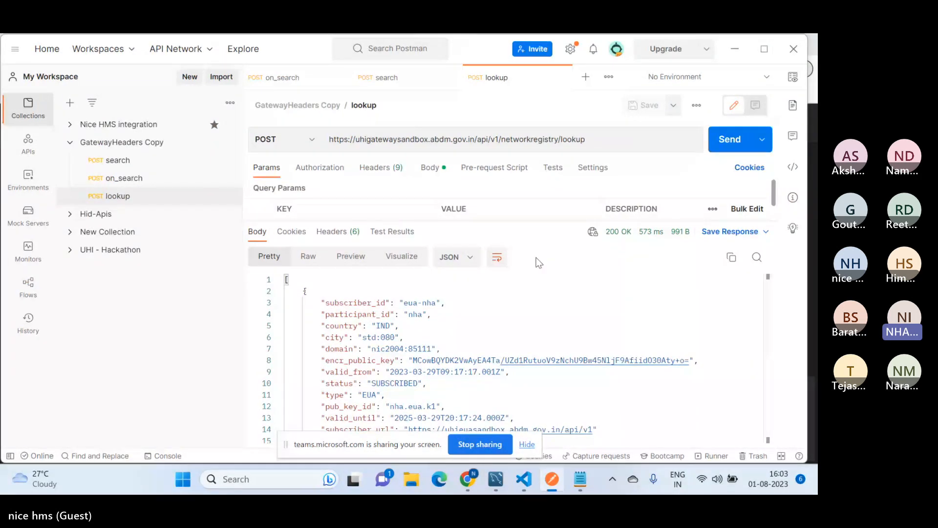
Close all open request tabs and reopen the on_search request from the GatewayHeaders Copy collection
right_click(309, 80)
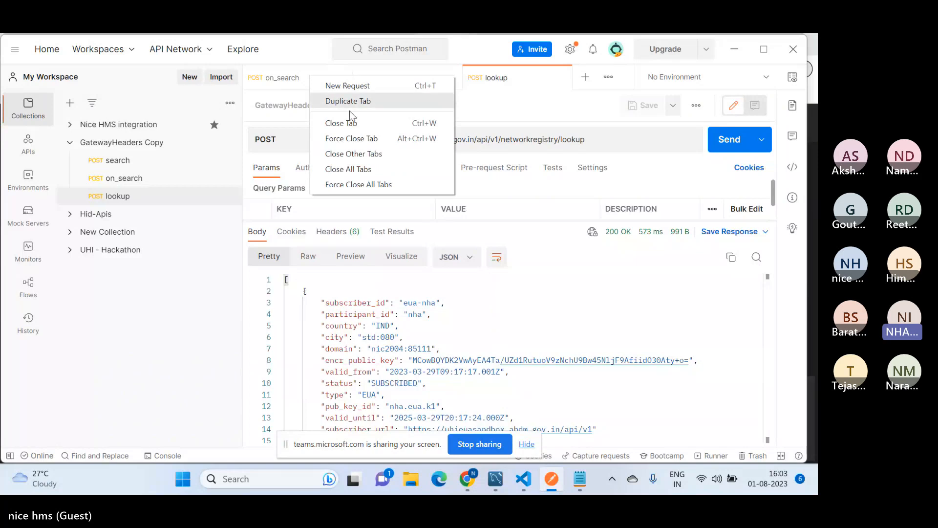
left_click(367, 169)
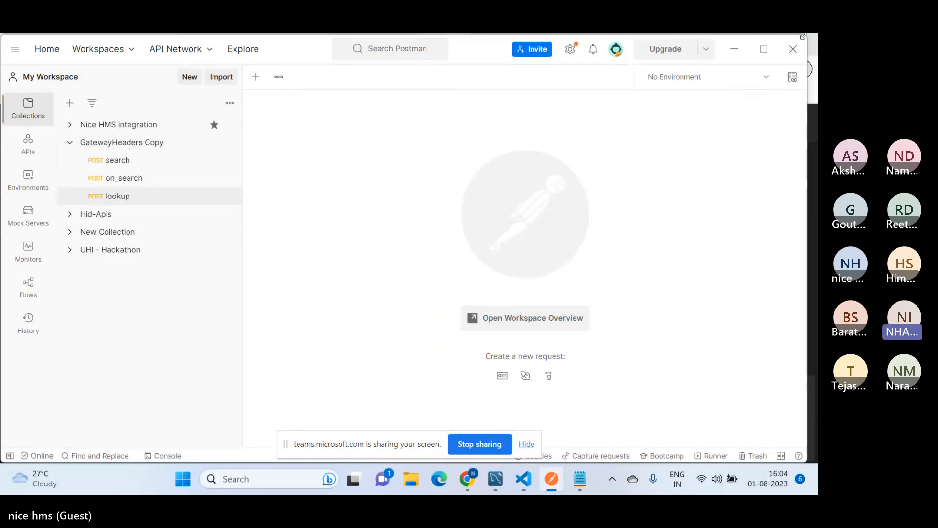
left_click(128, 180)
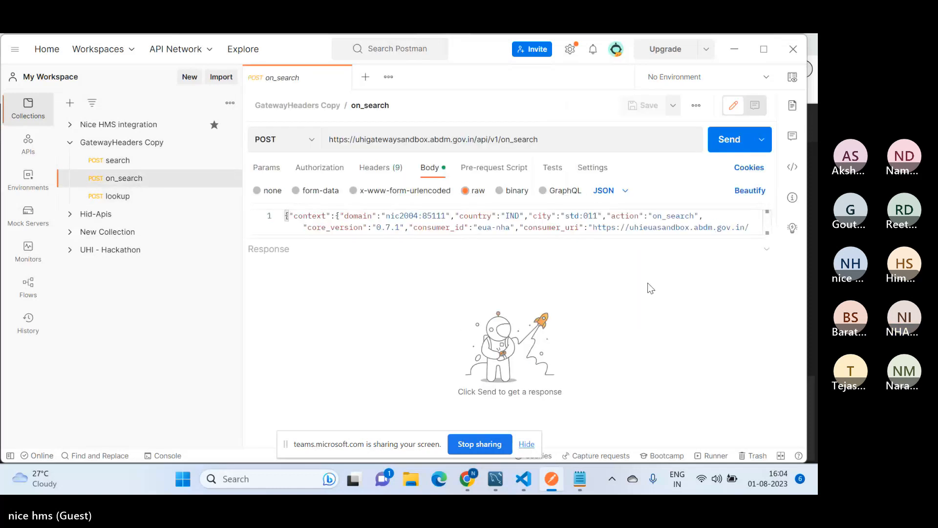
Switch to the Teams meeting in the browser and leave the call
left_click(733, 50)
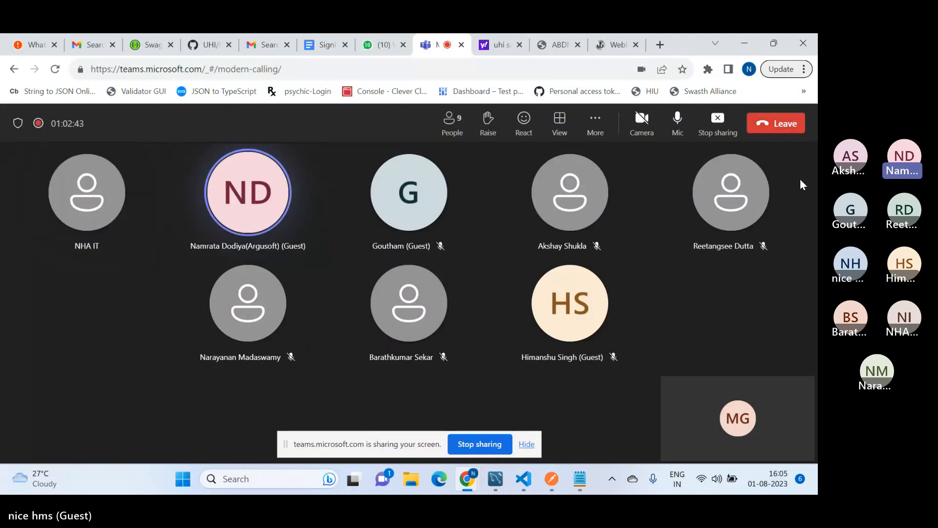
left_click(779, 129)
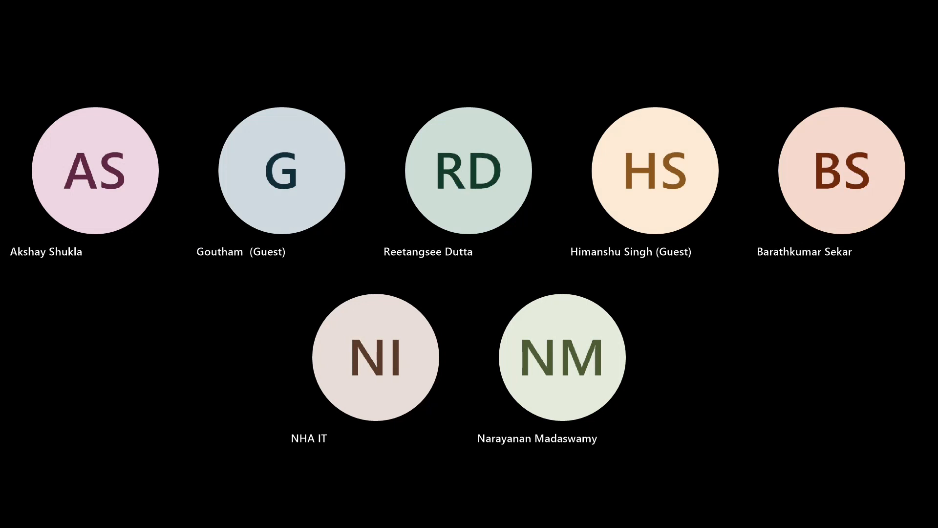